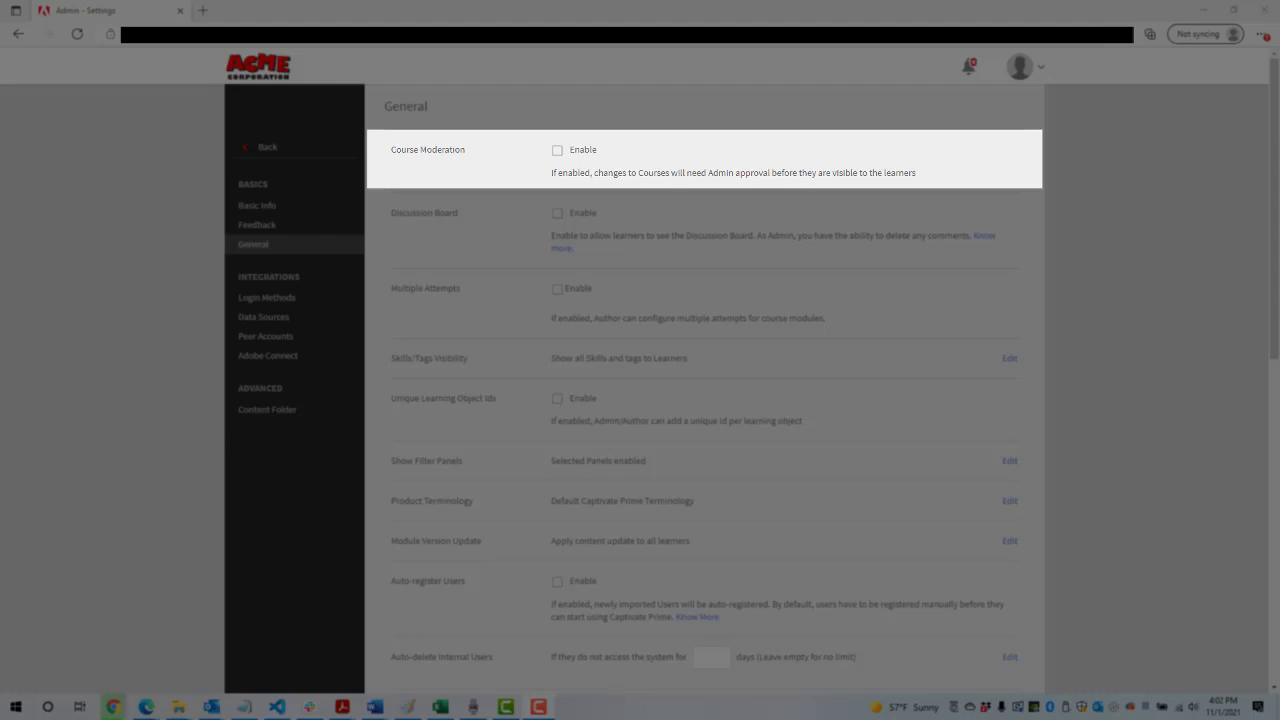
Enable Course Moderation in the general account settings and return to the administrator's main page.
left_click(557, 150)
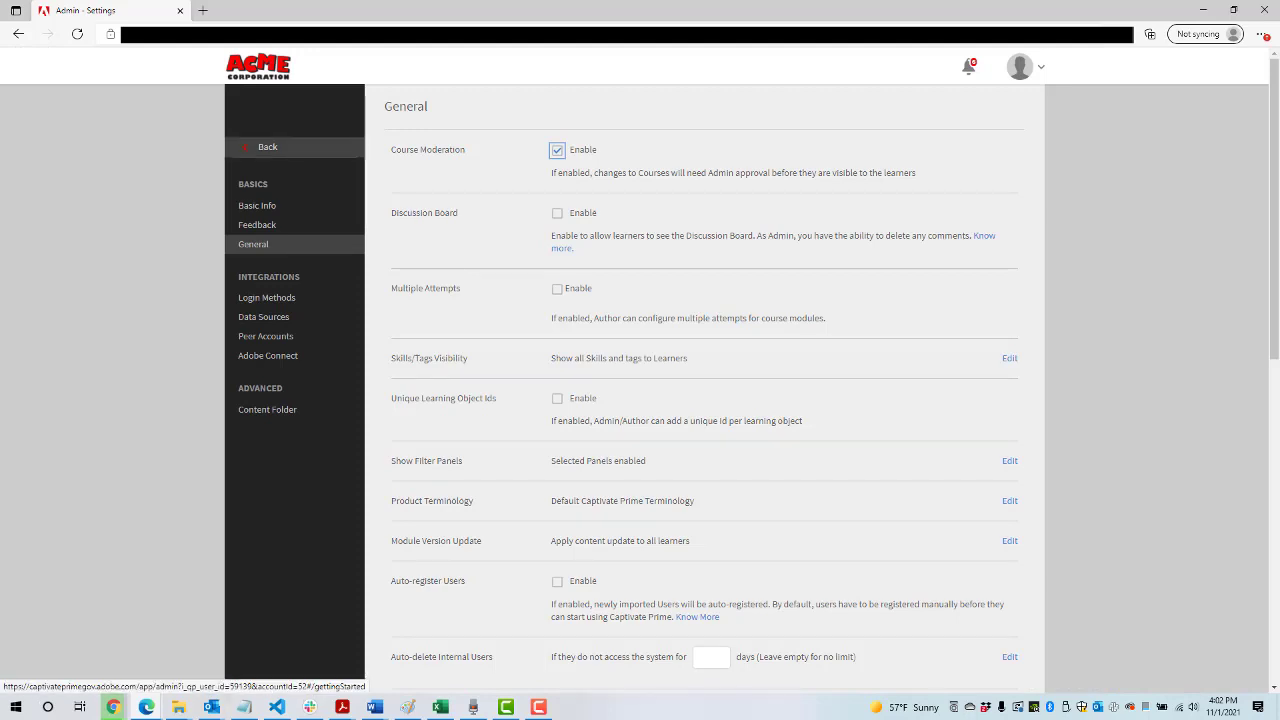
left_click(267, 147)
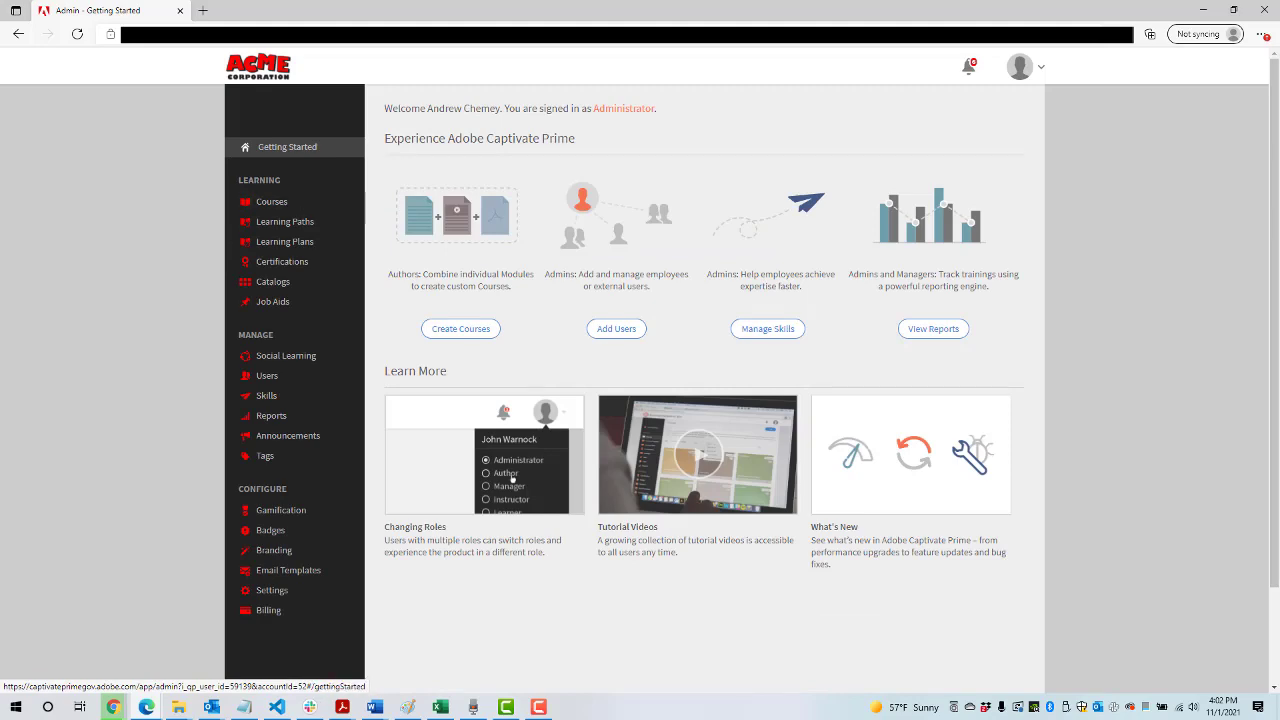
View the Testing Course Moderation course from the course list and approve the author's requested updates.
left_click(271, 201)
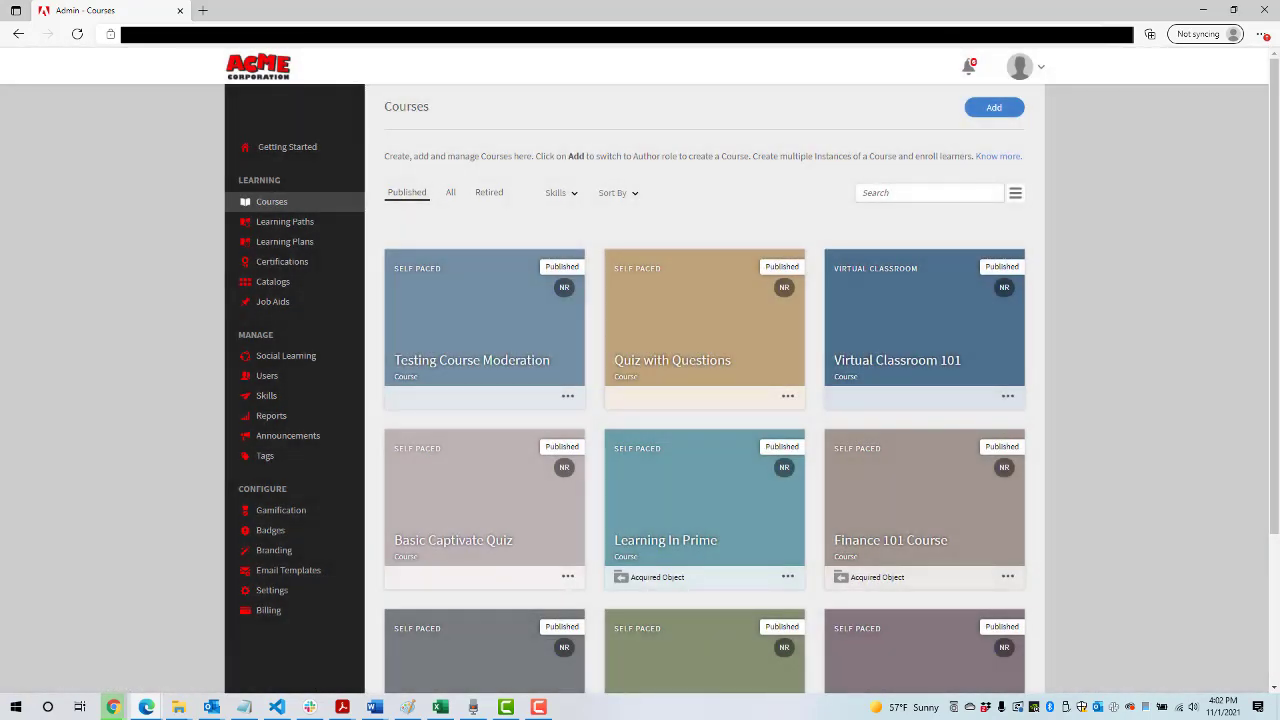
left_click(567, 396)
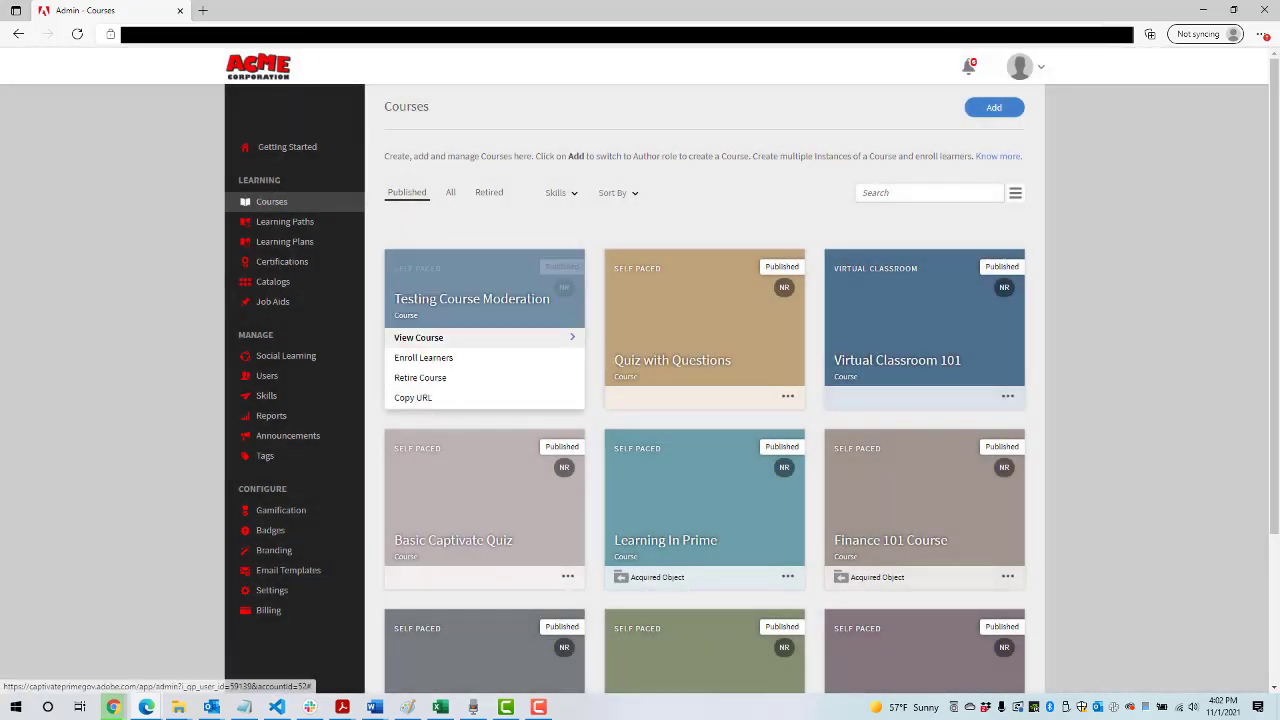
left_click(420, 334)
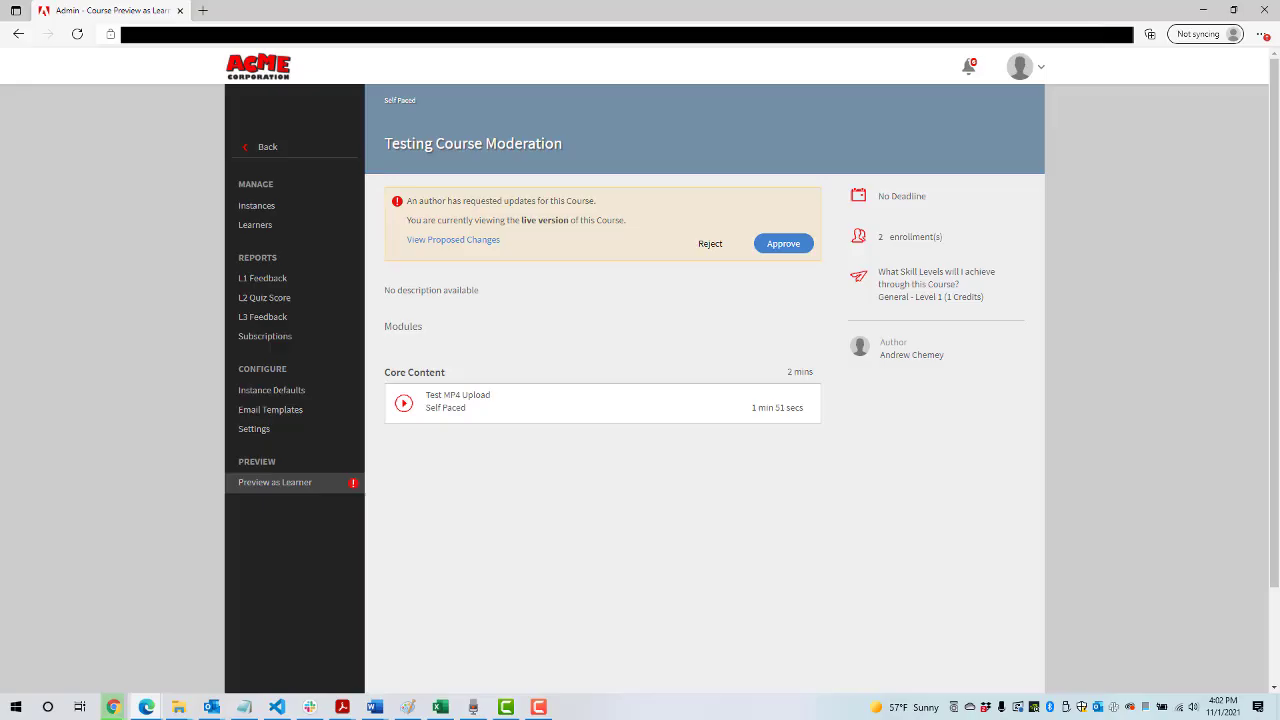
left_click(783, 243)
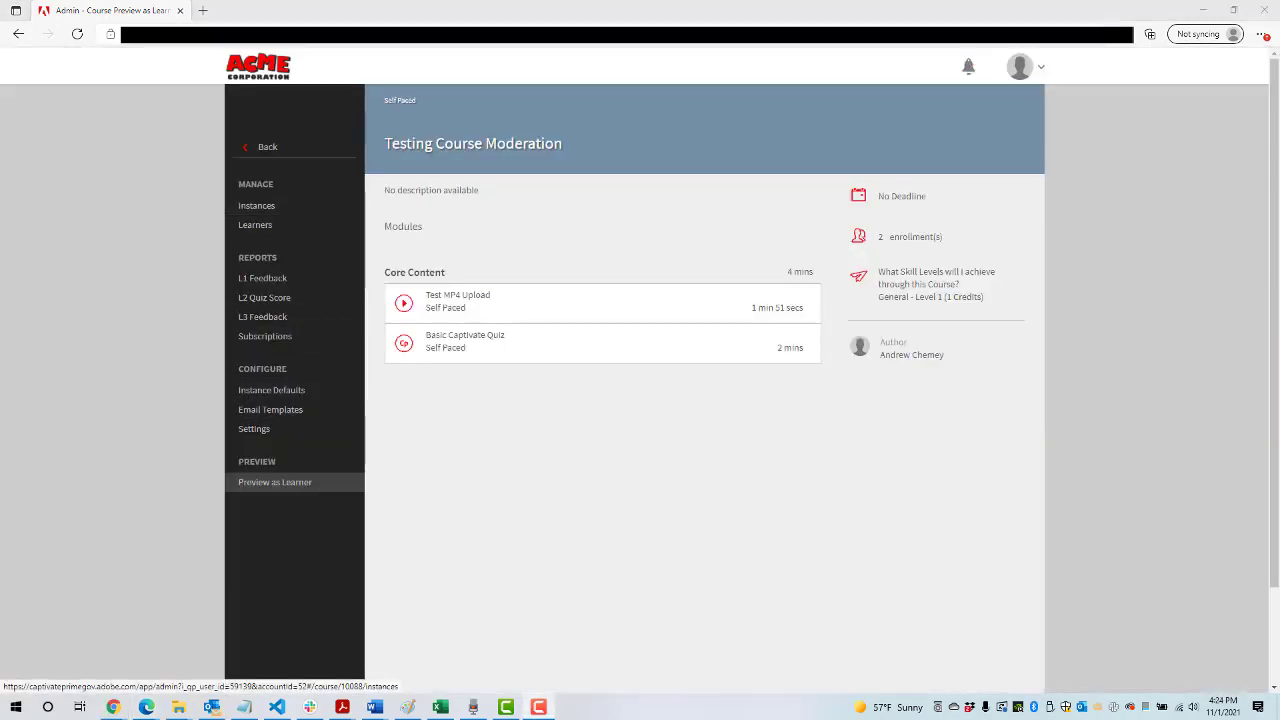
Return to the general account settings and enable the Discussion Board for learners.
left_click(267, 147)
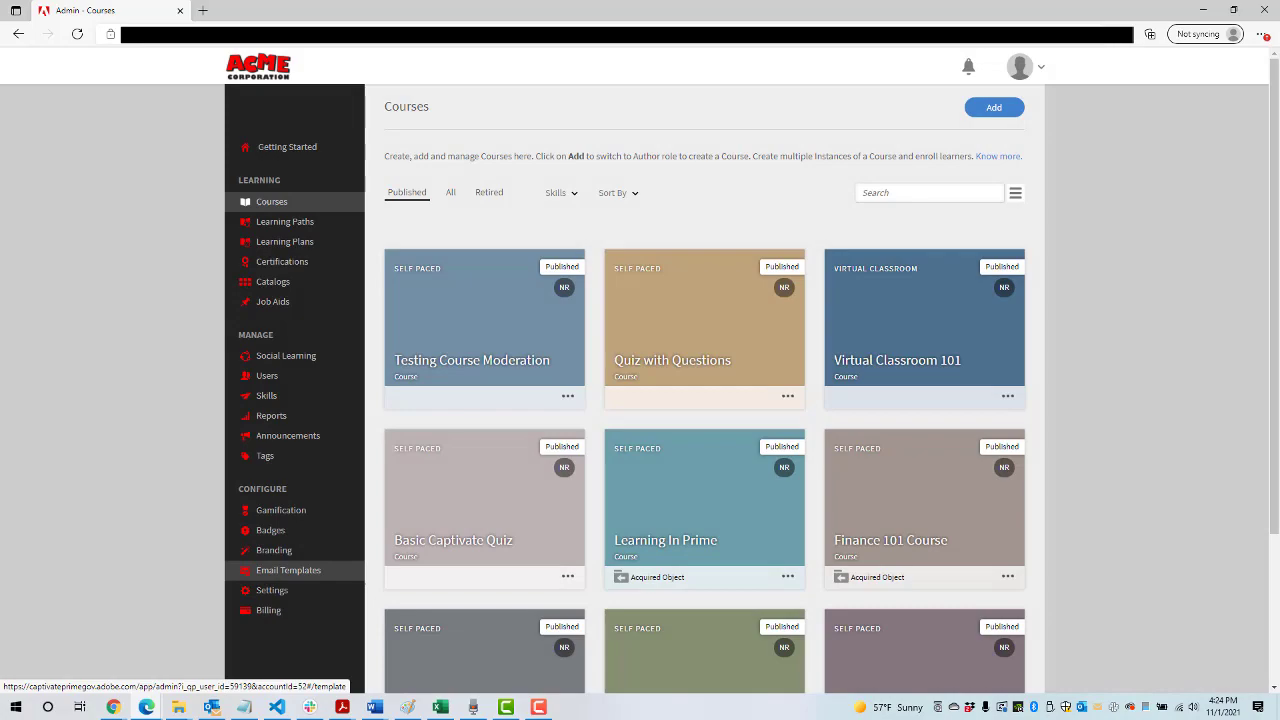
left_click(271, 590)
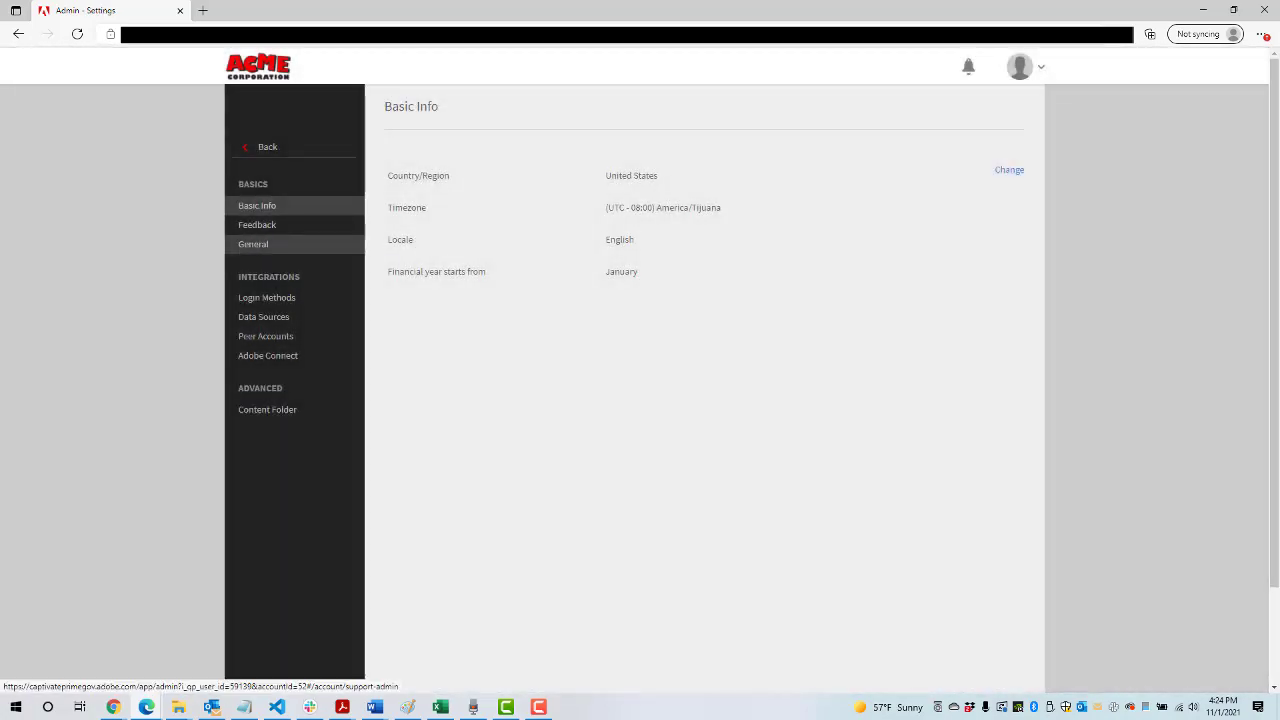
left_click(253, 244)
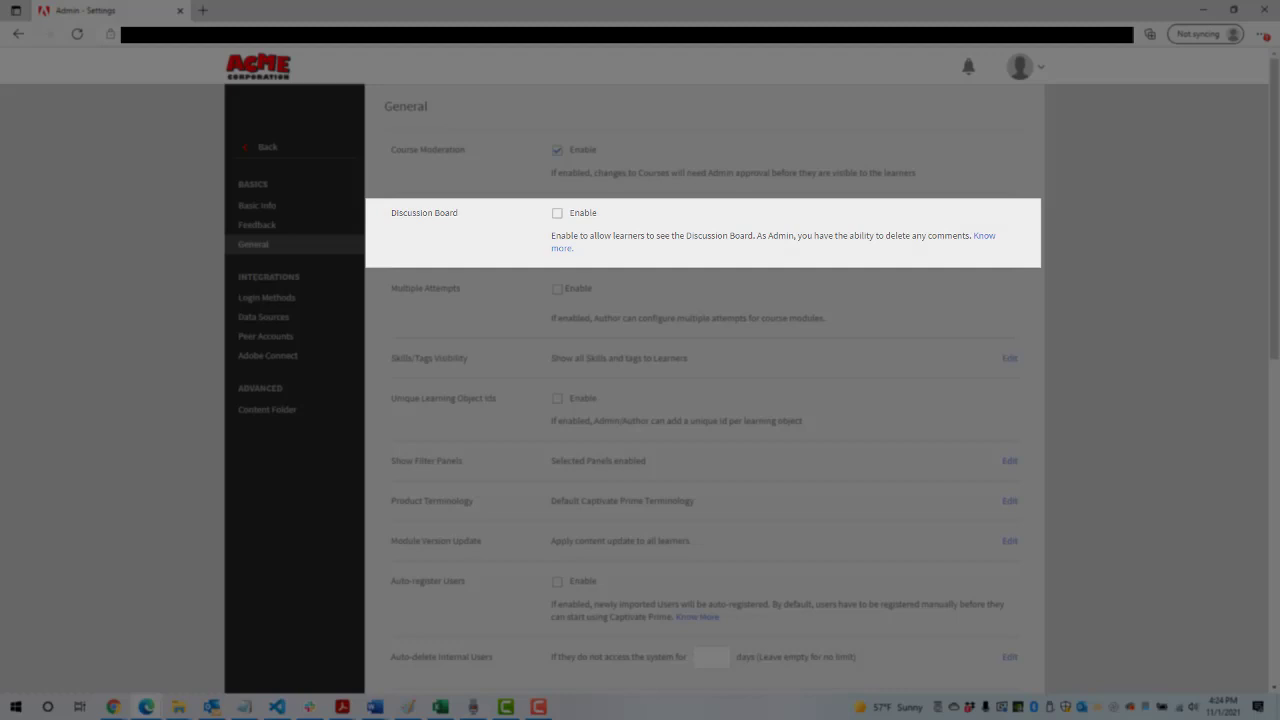
left_click(557, 213)
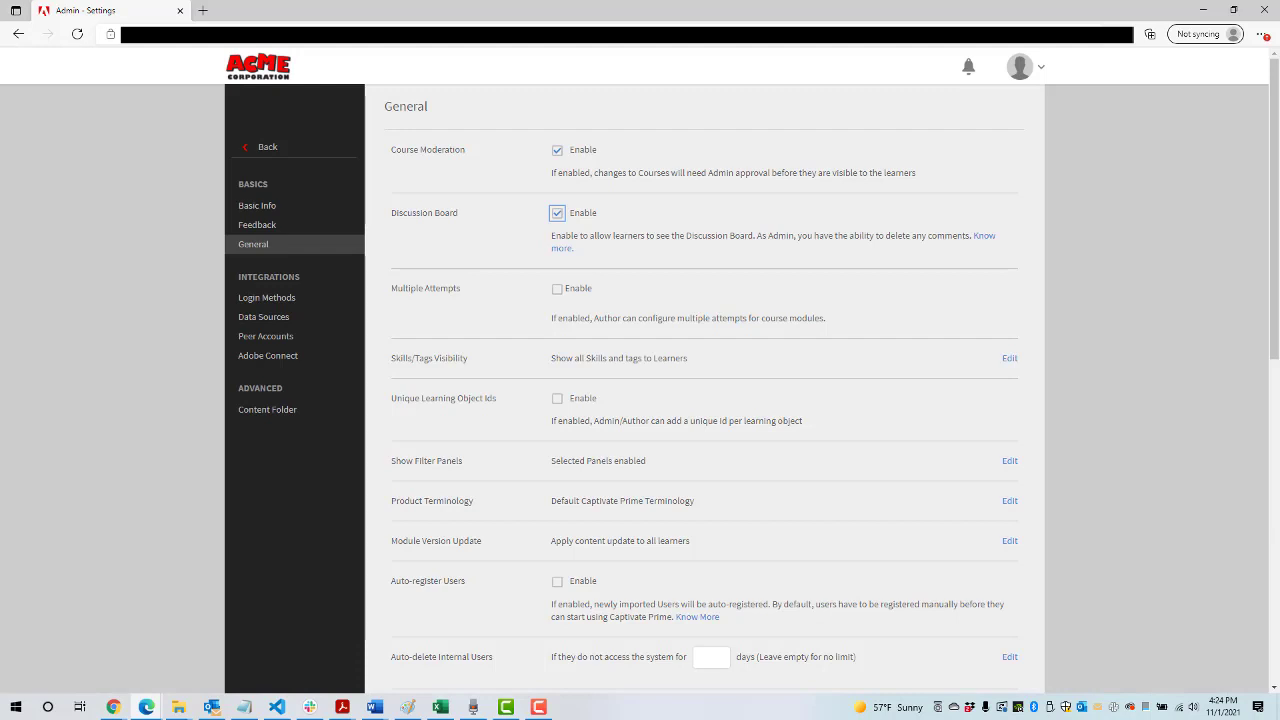
Switch to the Learner role and view the discussions of the Testing Course Moderation course.
left_click(1022, 67)
left_click(967, 176)
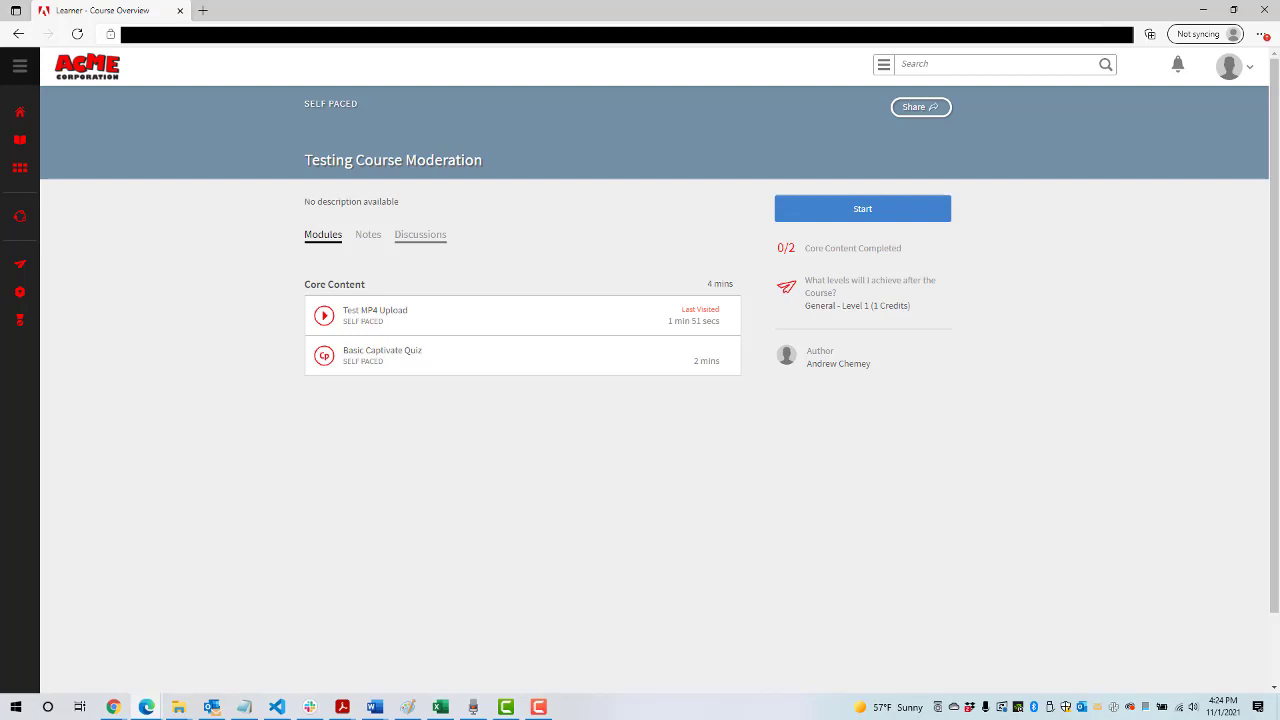
left_click(420, 234)
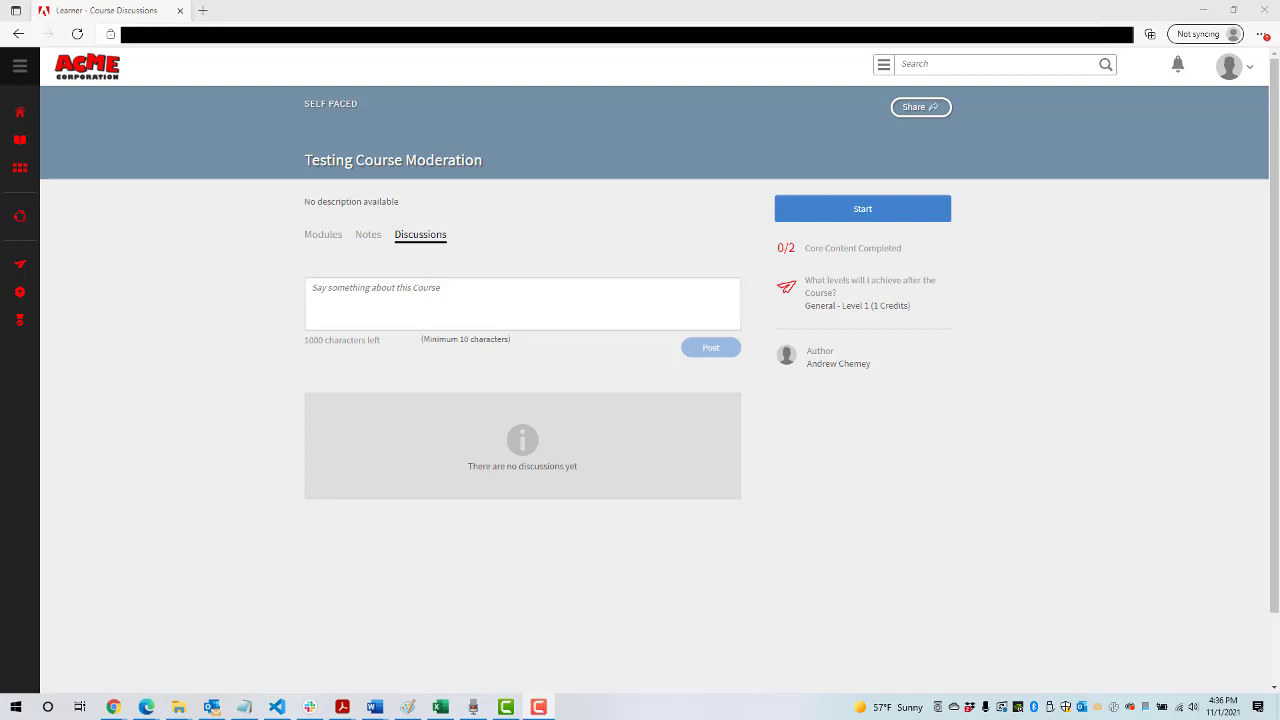
Switch to the Administrator role and view the course-level settings of the Testing Course Moderation course.
left_click(1230, 66)
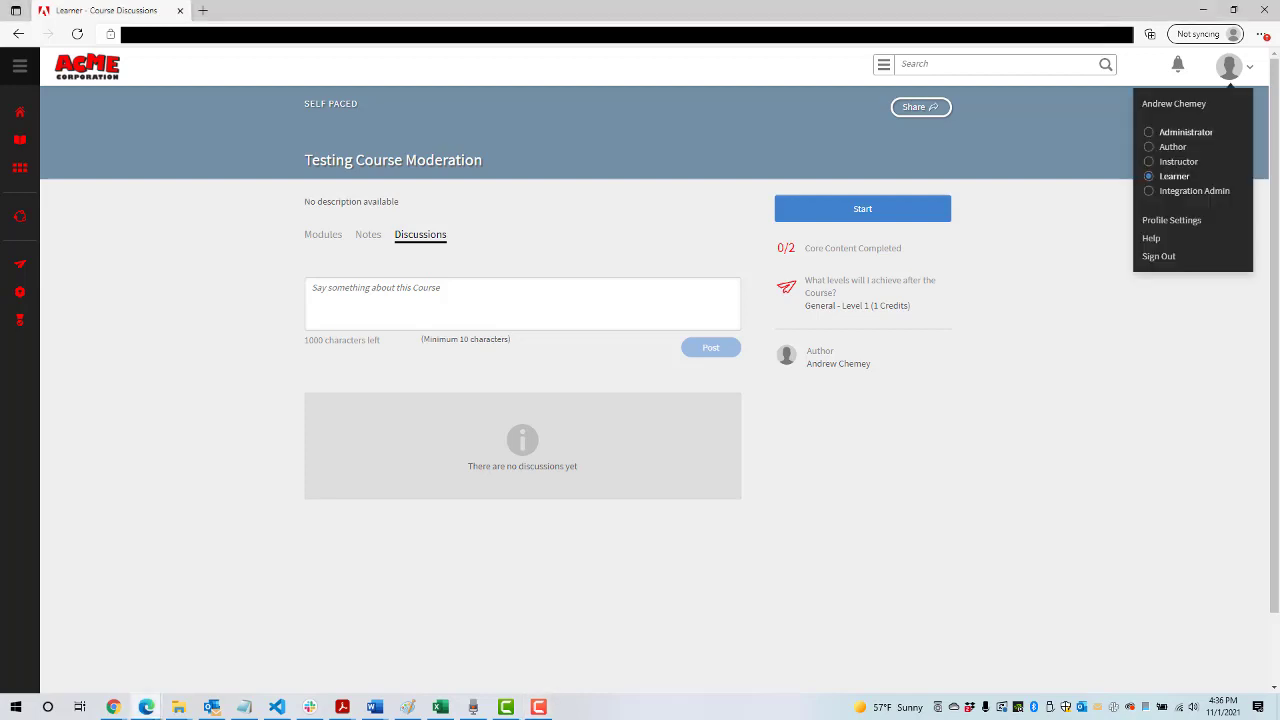
left_click(1185, 132)
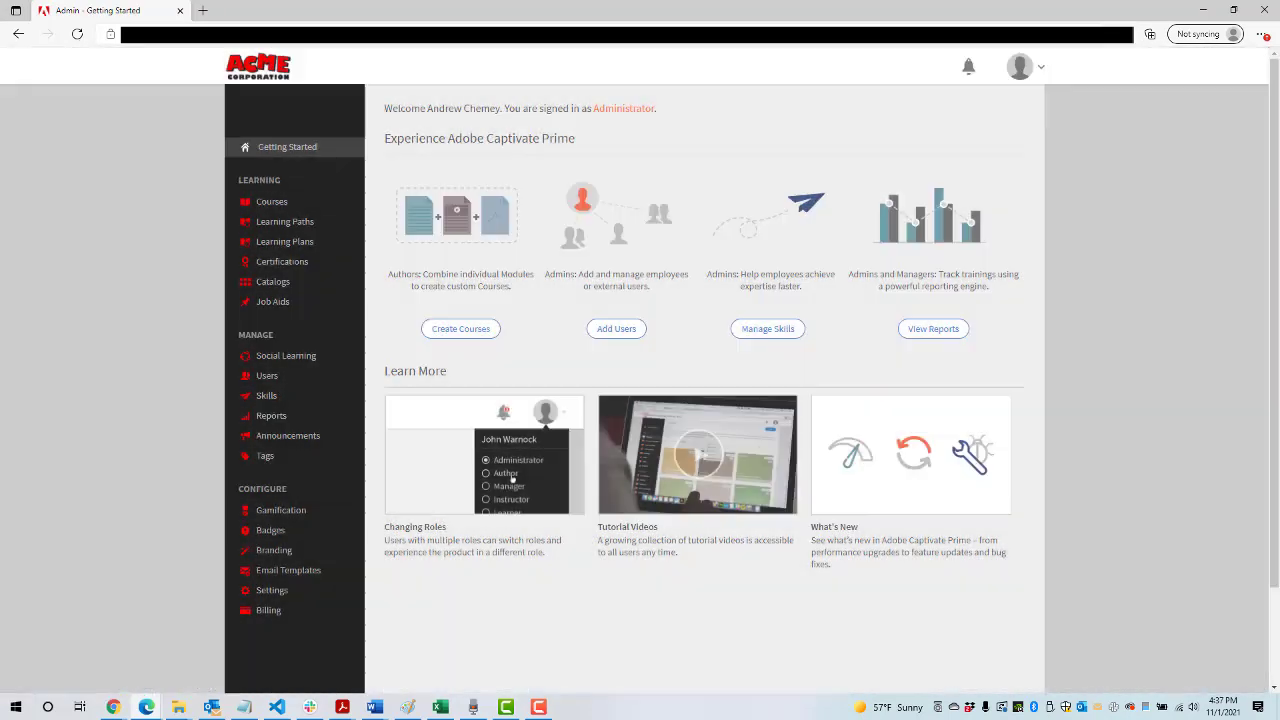
left_click(271, 202)
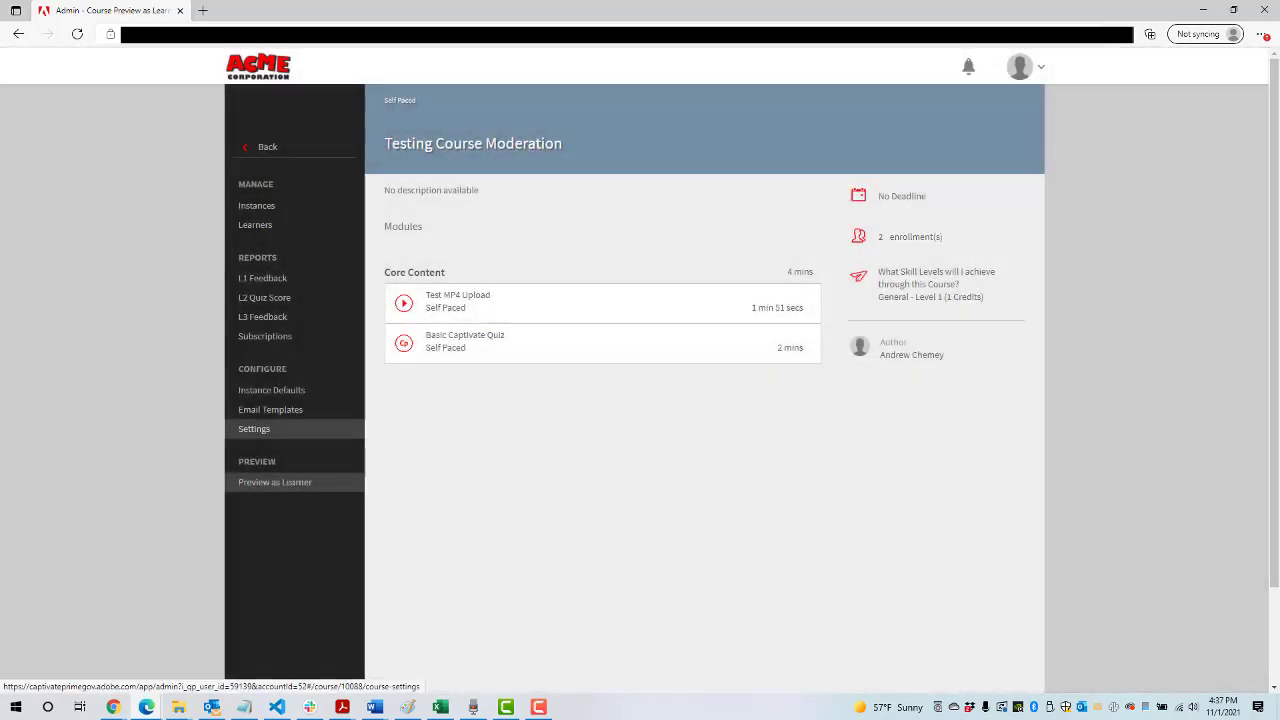
left_click(254, 428)
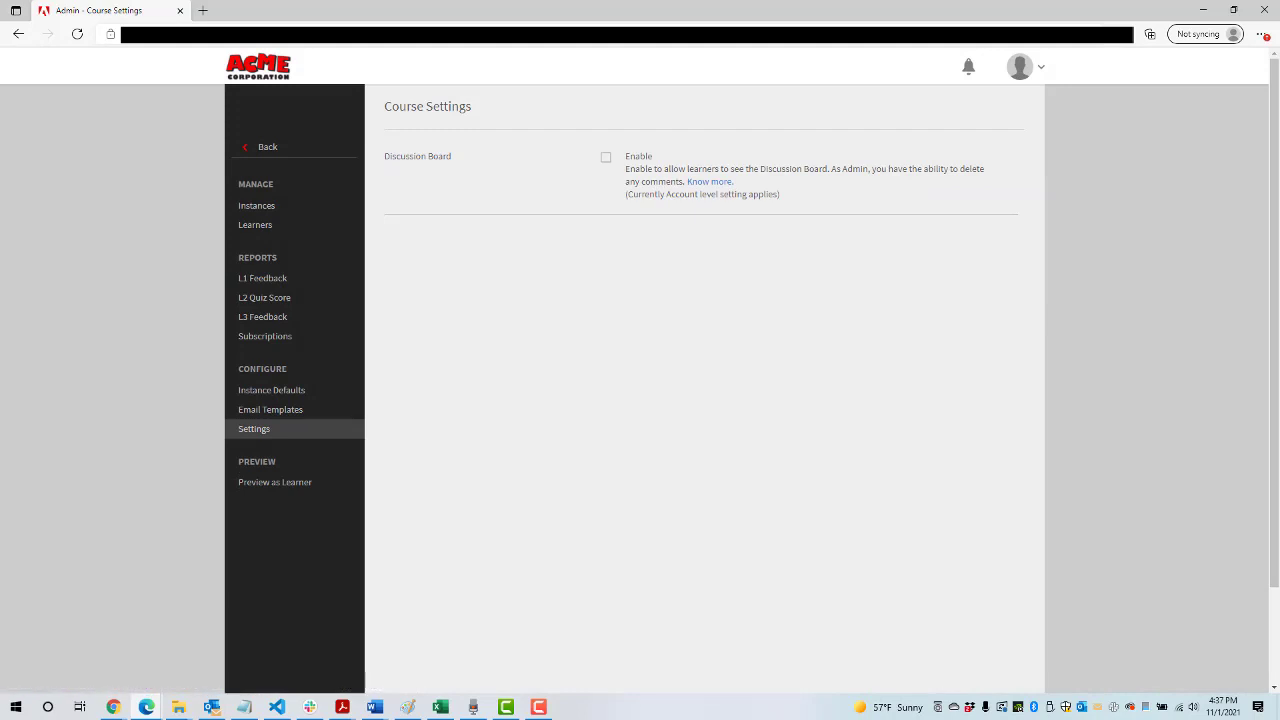
Go back to the general account settings and enable Multiple Attempts.
left_click(267, 147)
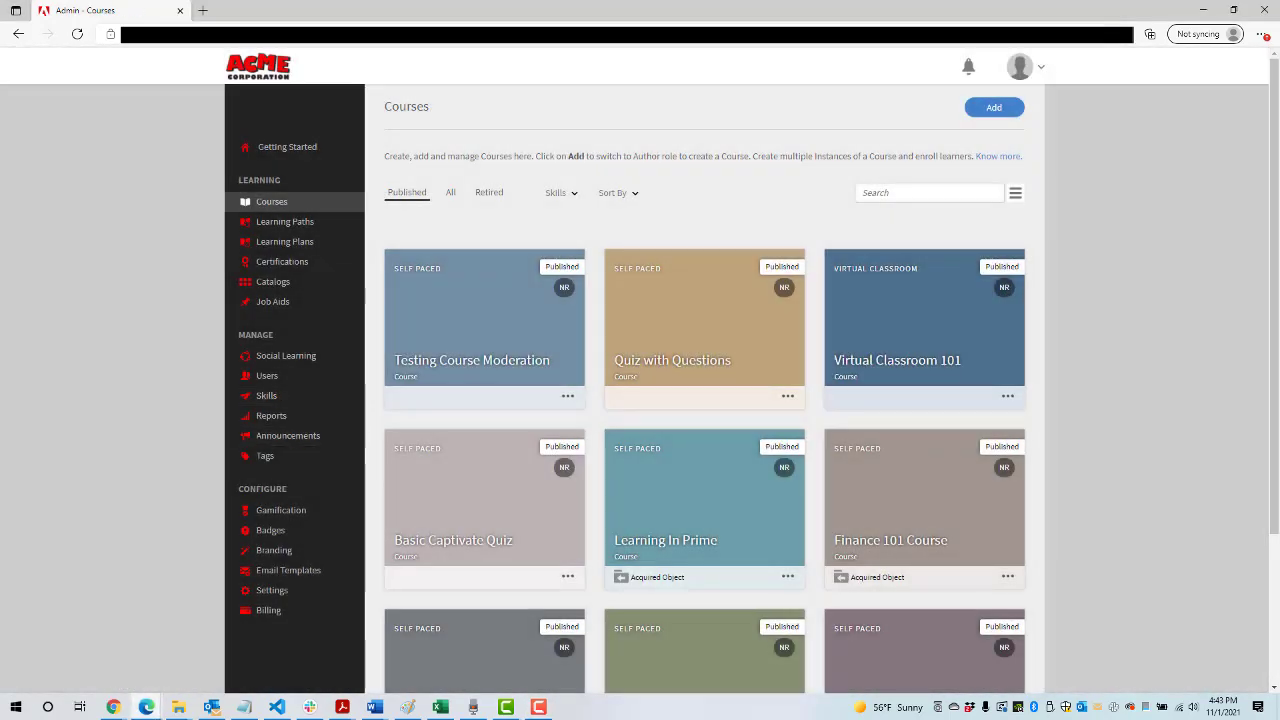
left_click(271, 590)
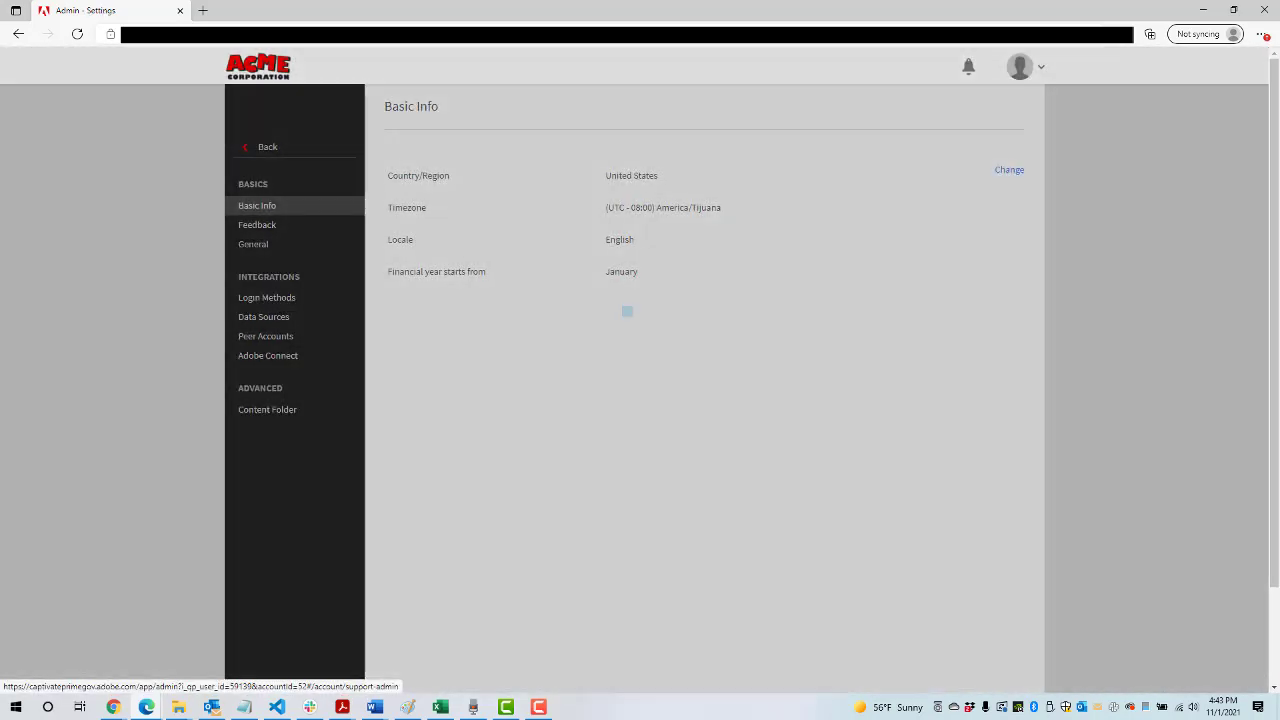
left_click(253, 244)
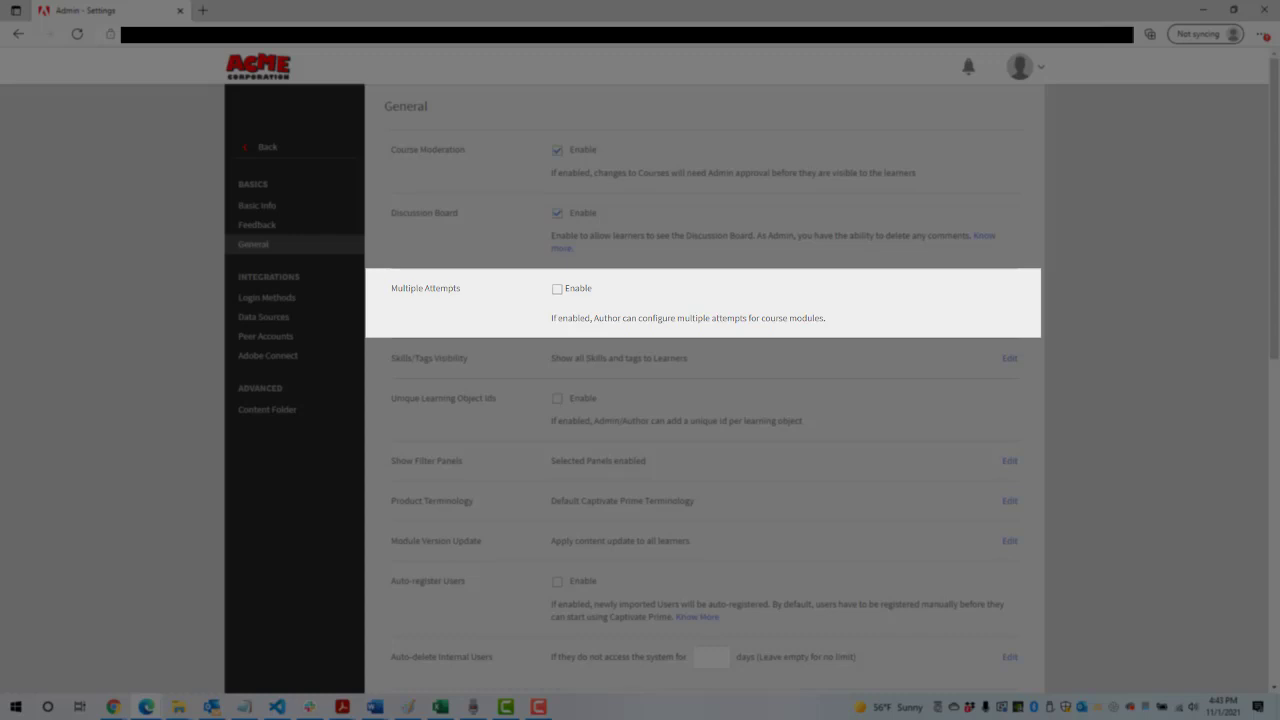
left_click(557, 289)
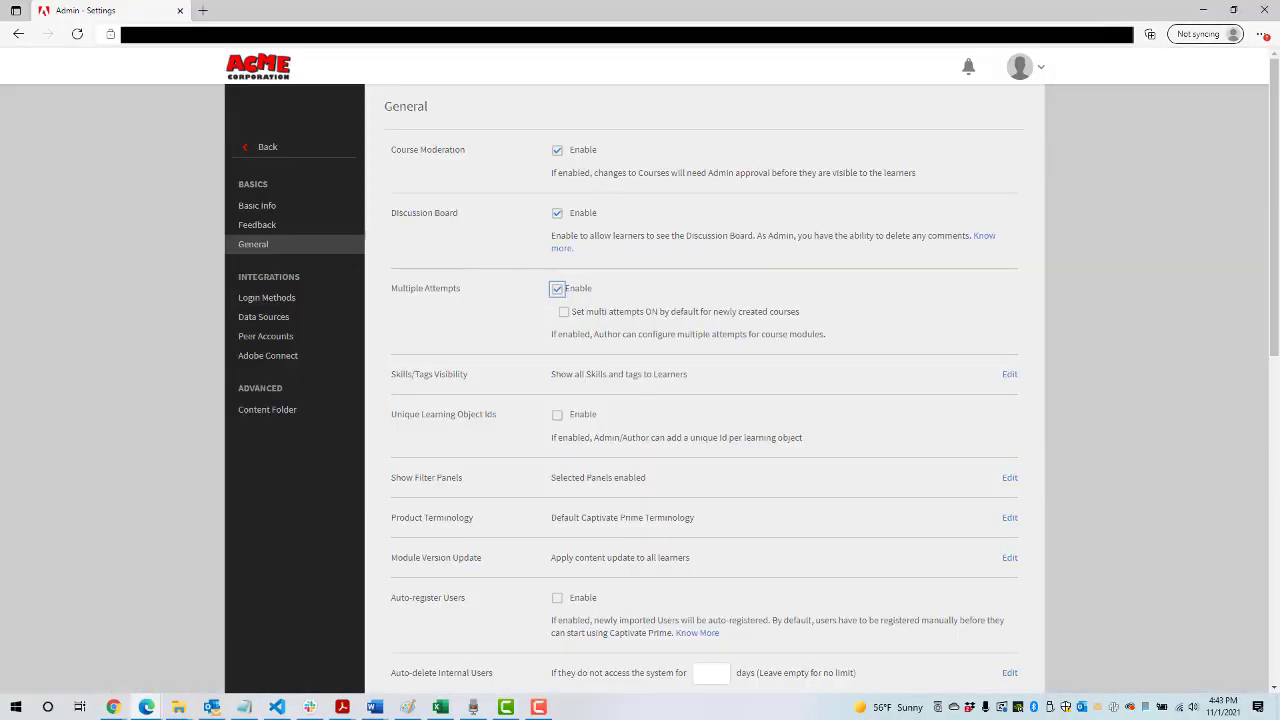
Switch to the Author role and open the Testing Course Moderation course for editing.
left_click(1020, 66)
left_click(975, 128)
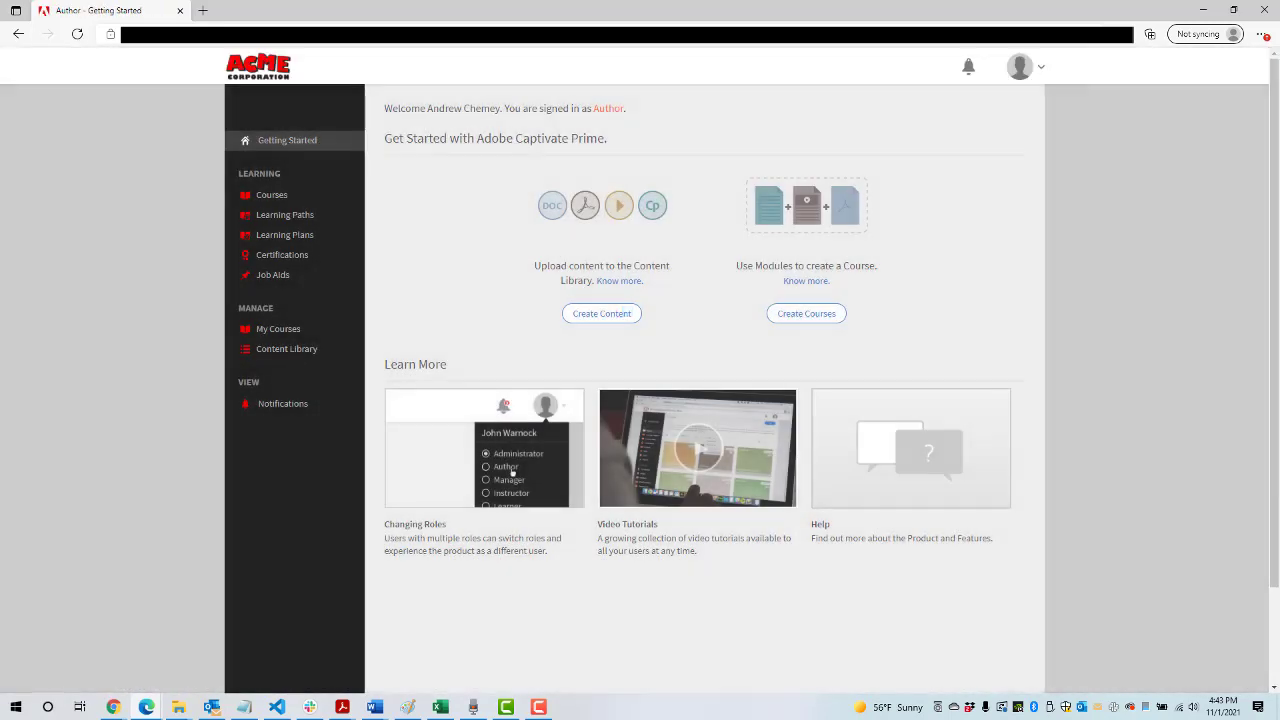
left_click(272, 195)
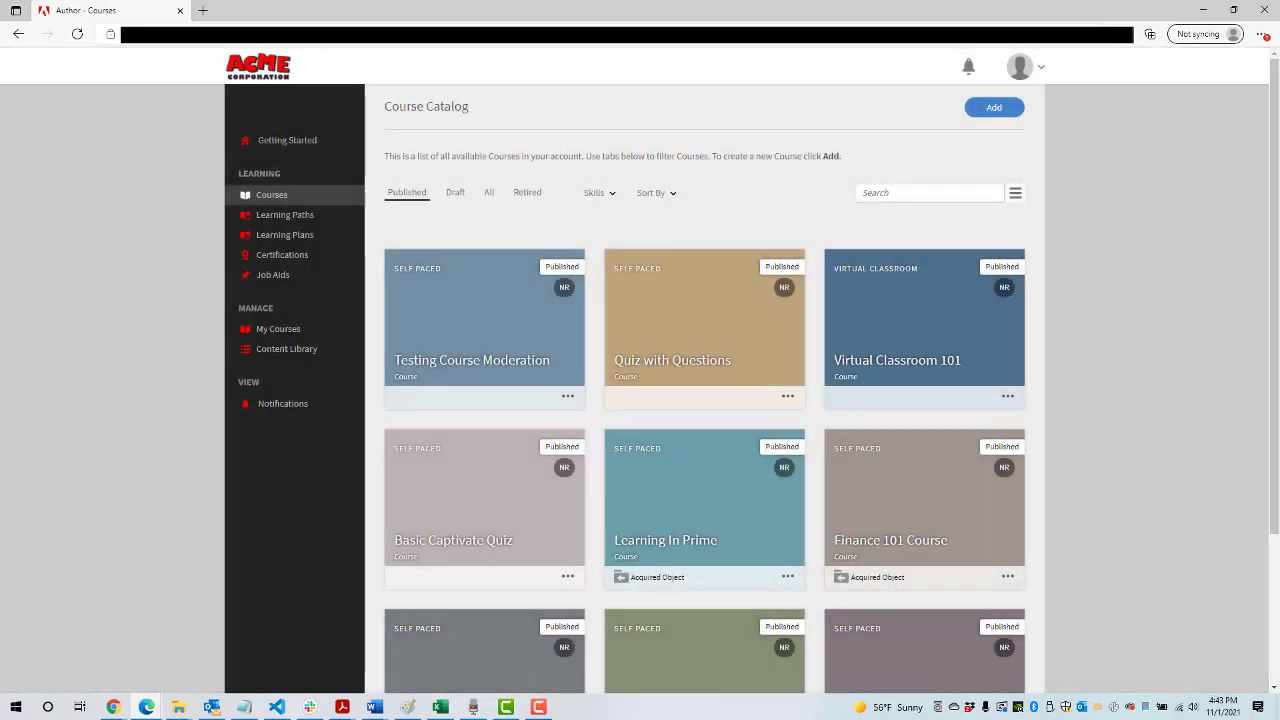
left_click(568, 396)
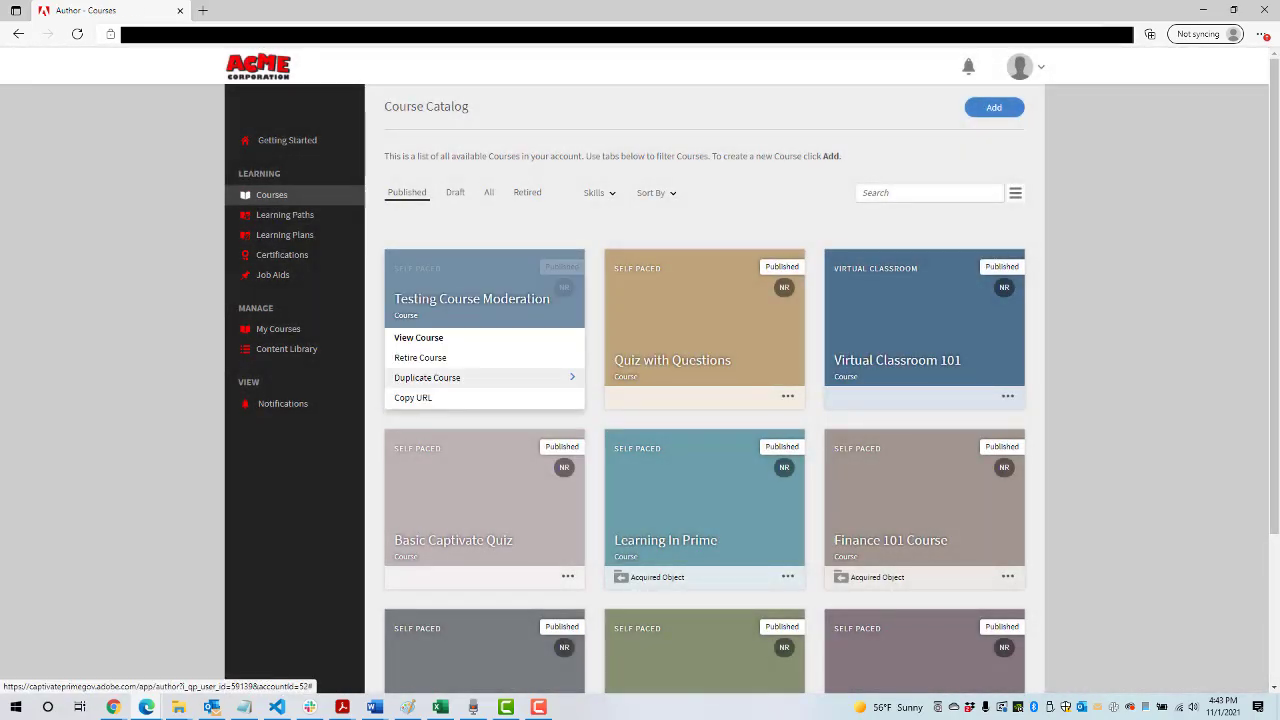
left_click(500, 338)
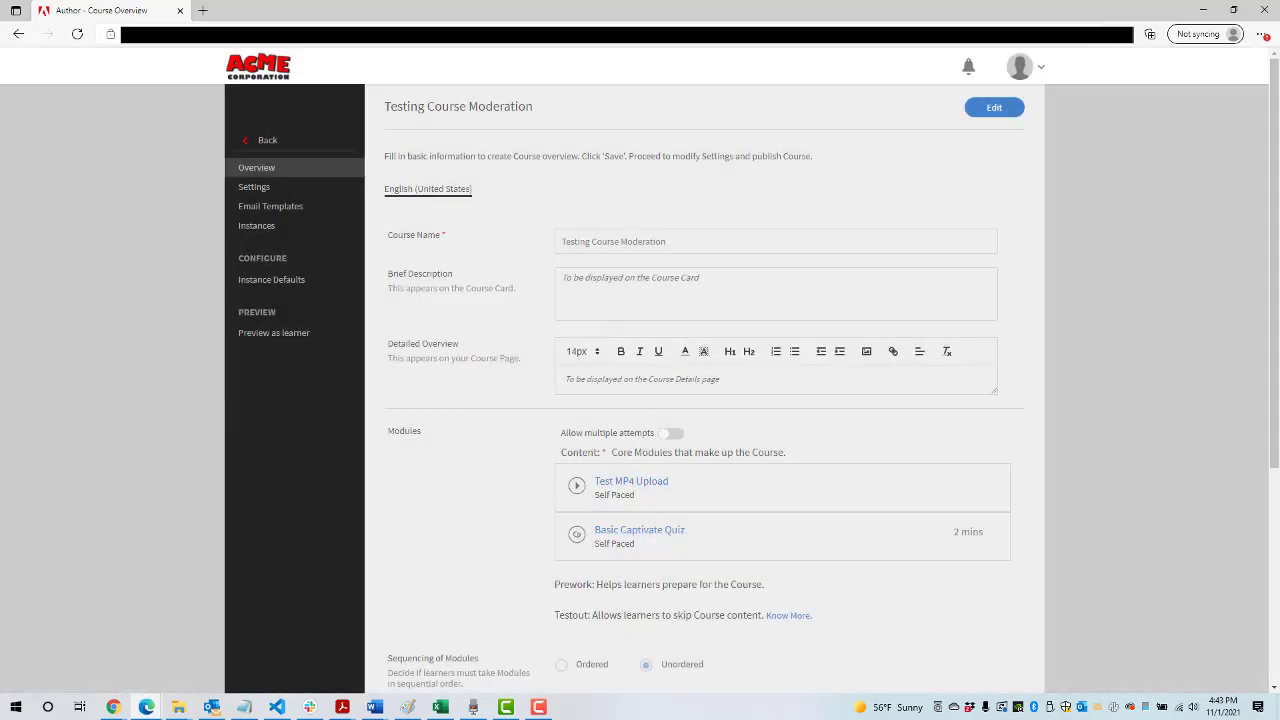
left_click(994, 107)
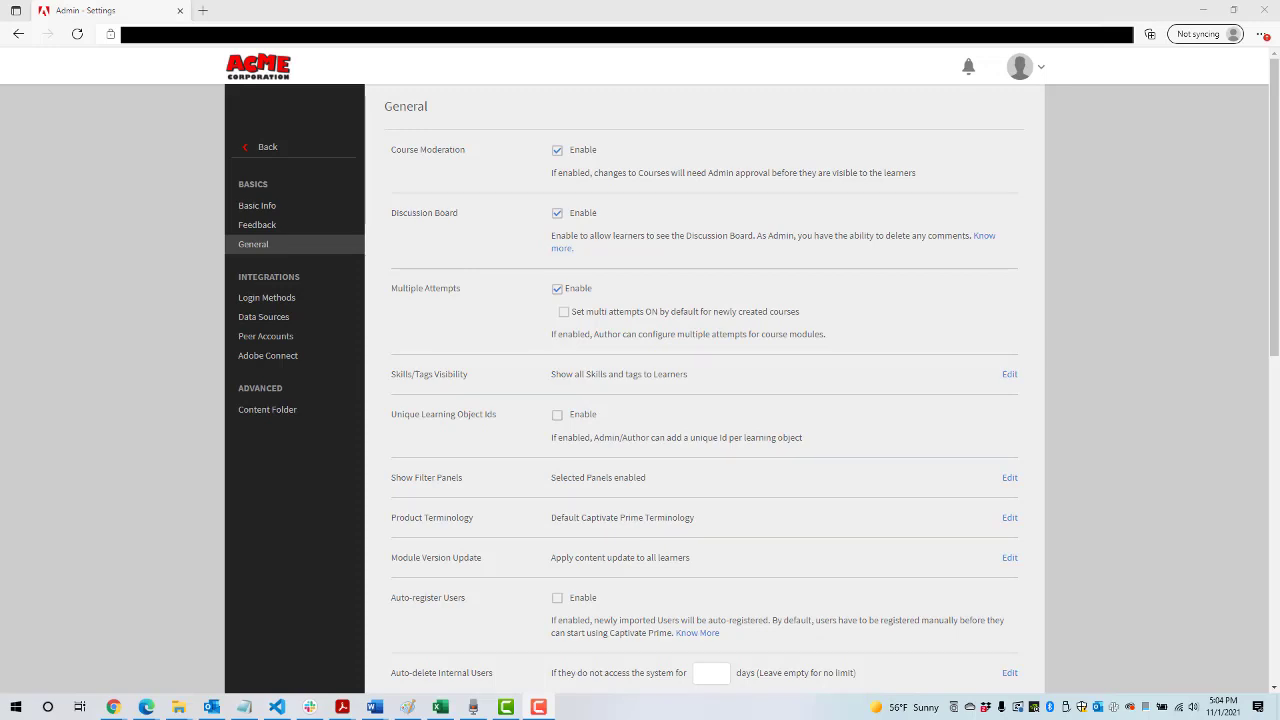
View the Skills/Tags Visibility options in the general settings and close them without saving.
left_click(1010, 375)
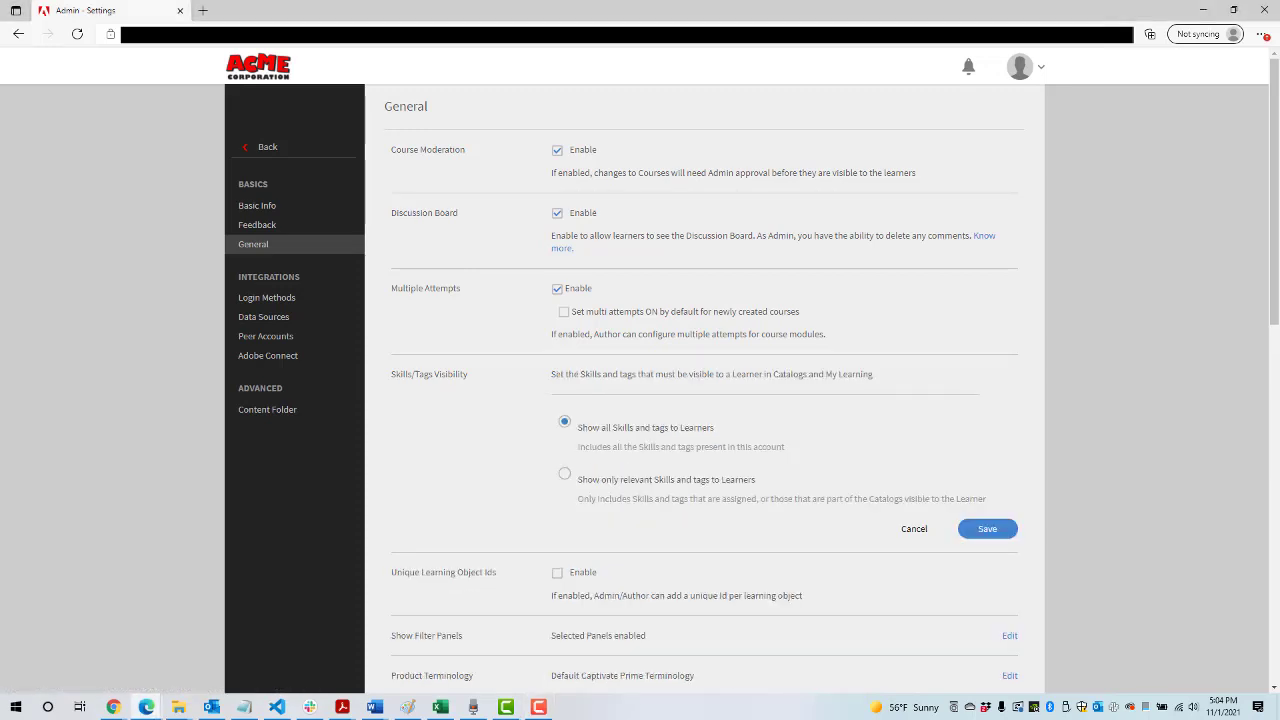
left_click(914, 529)
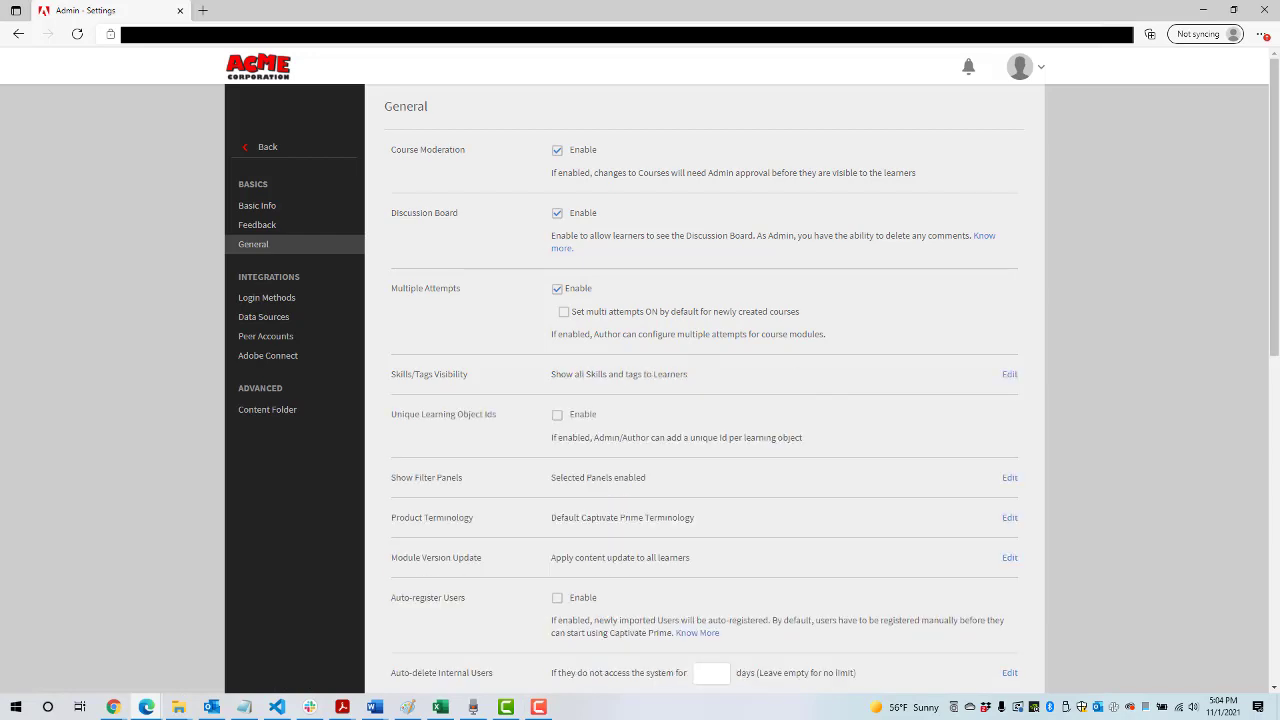
Add Duration to the filter panels shown to learners and save the selection.
left_click(1010, 477)
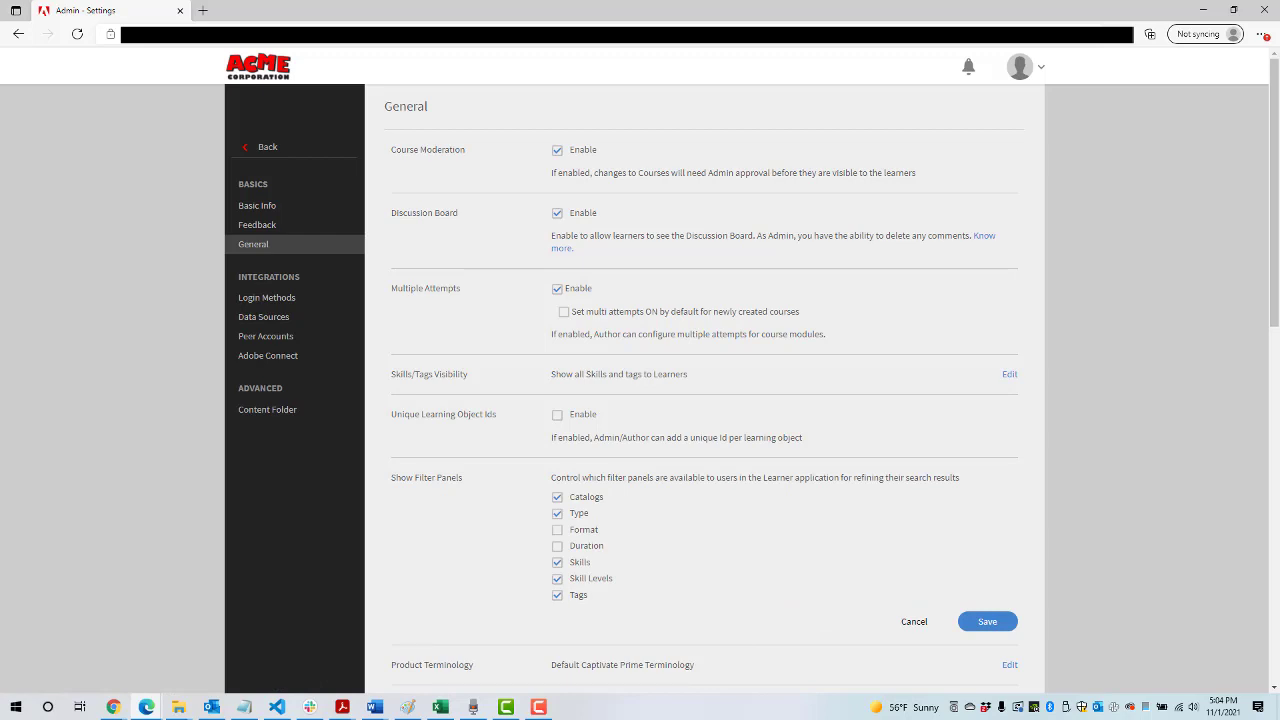
left_click(557, 547)
left_click(987, 622)
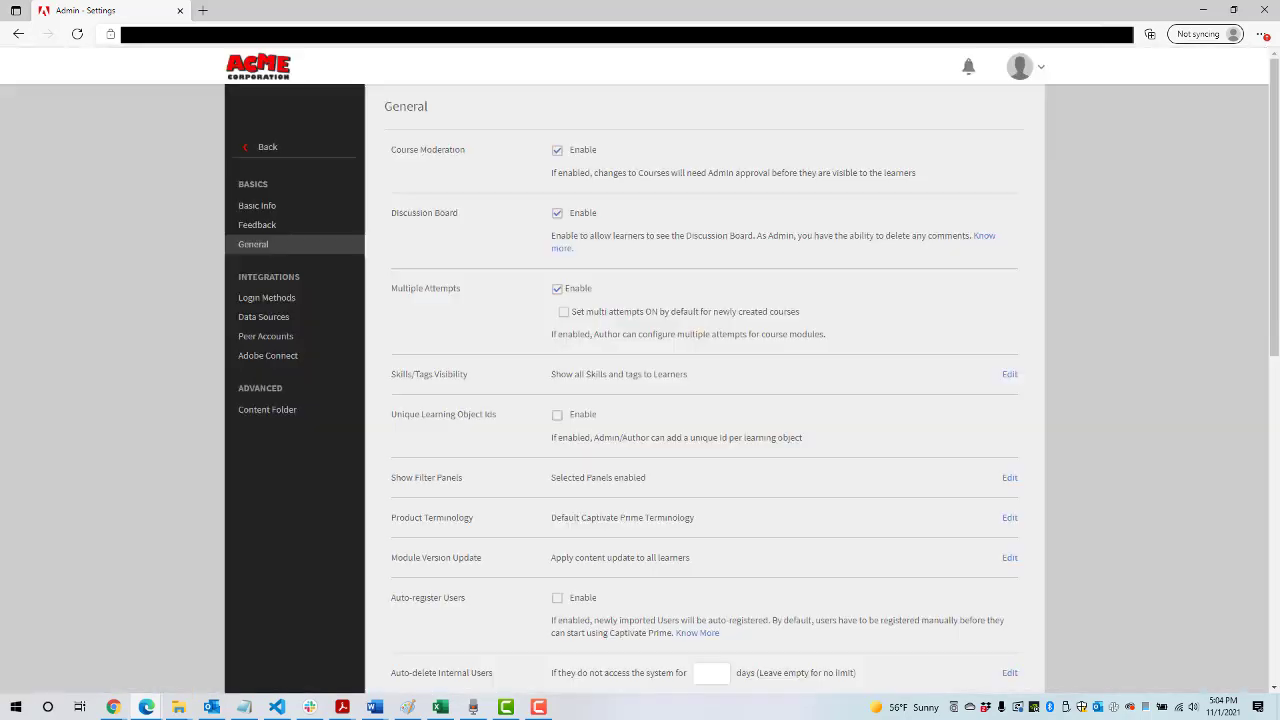
Switch to the Learner role and view the search filters on the My Learning page.
left_click(1020, 67)
left_click(965, 176)
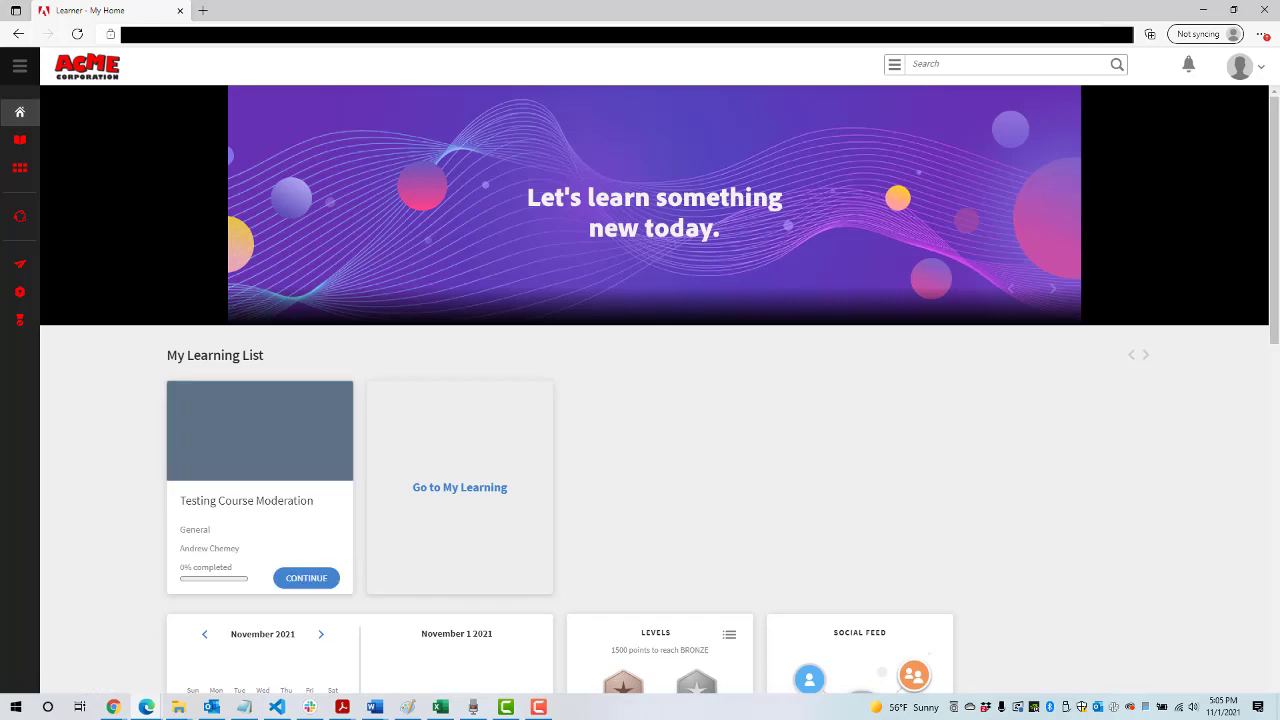
left_click(460, 487)
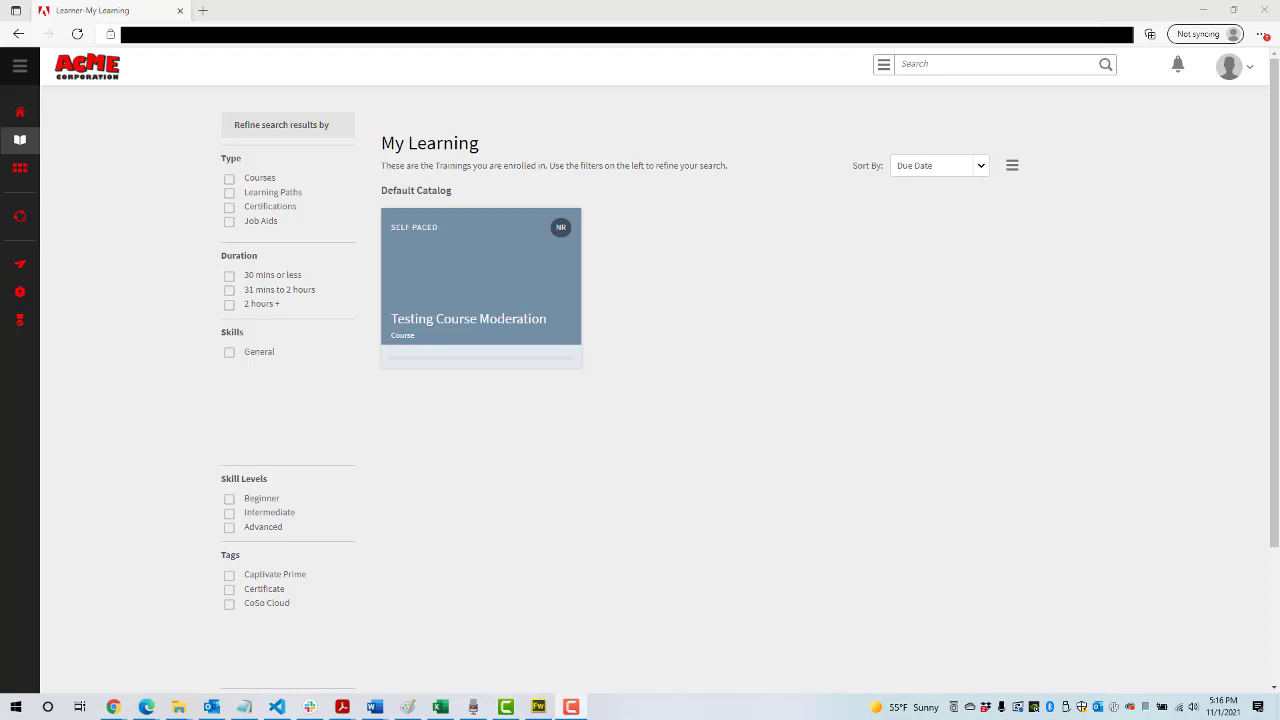
Switch back to the Administrator role and open the general account settings.
left_click(1230, 67)
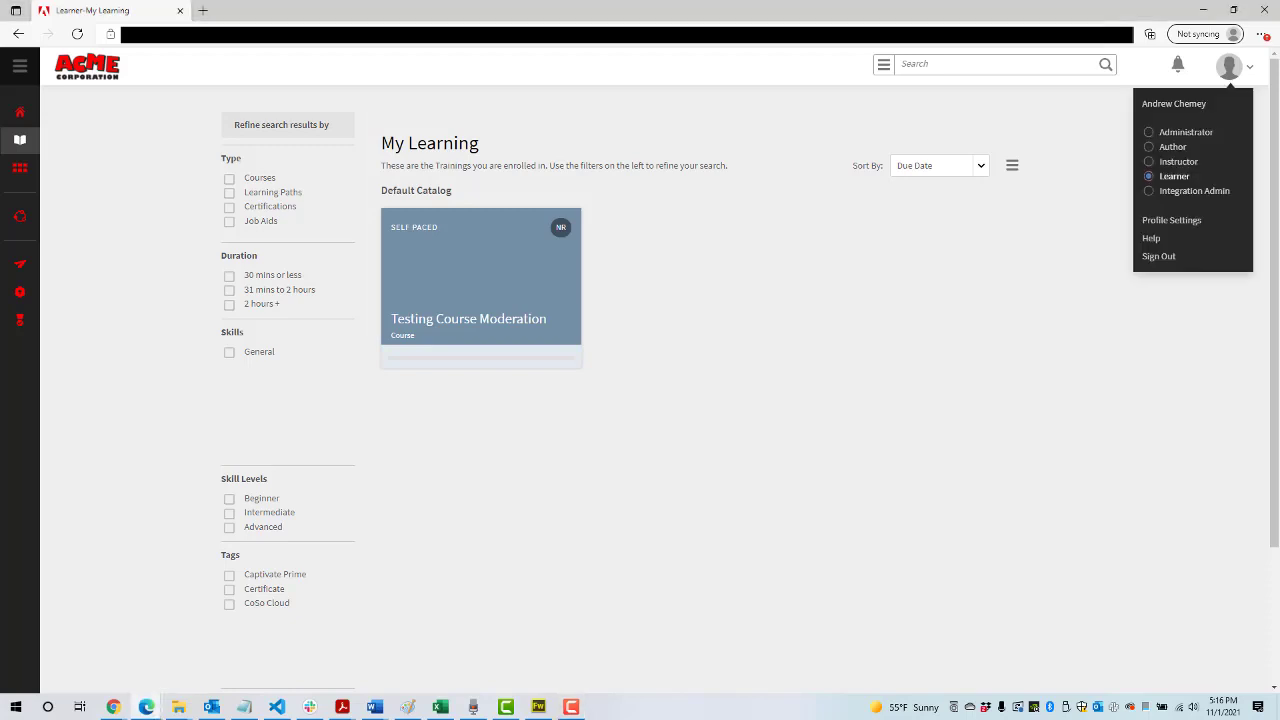
left_click(1185, 132)
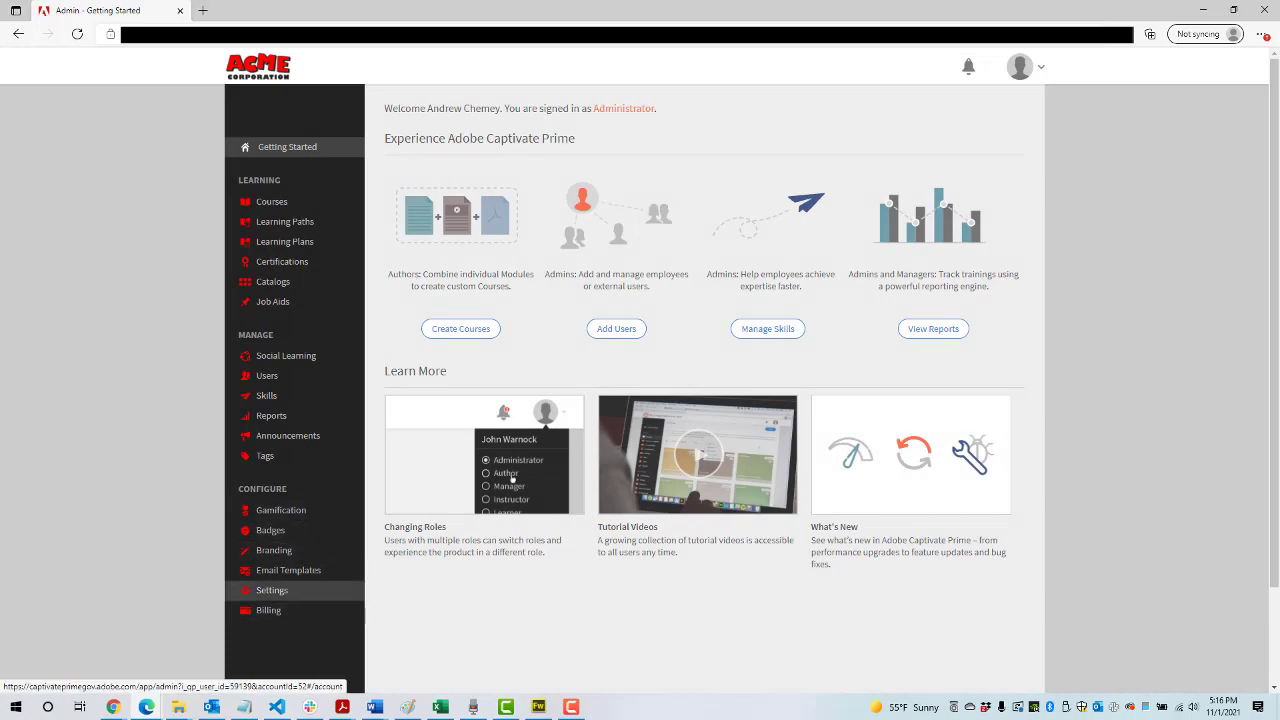
left_click(272, 590)
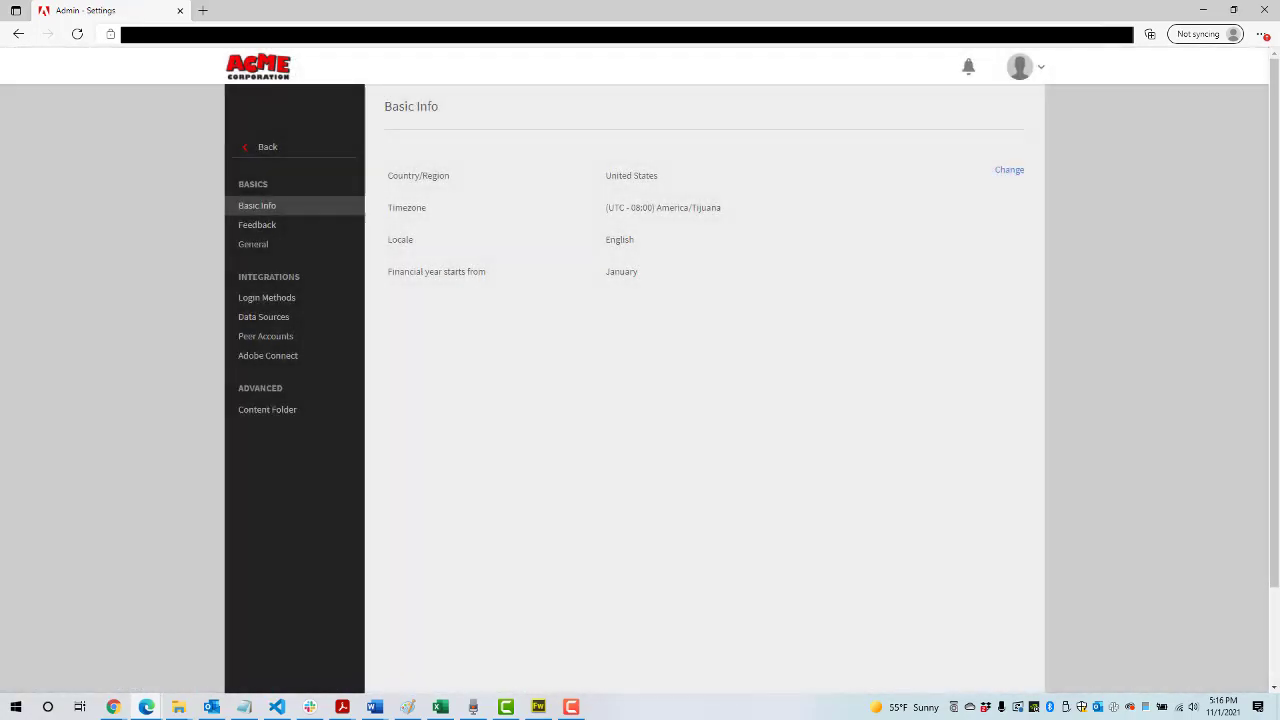
left_click(253, 244)
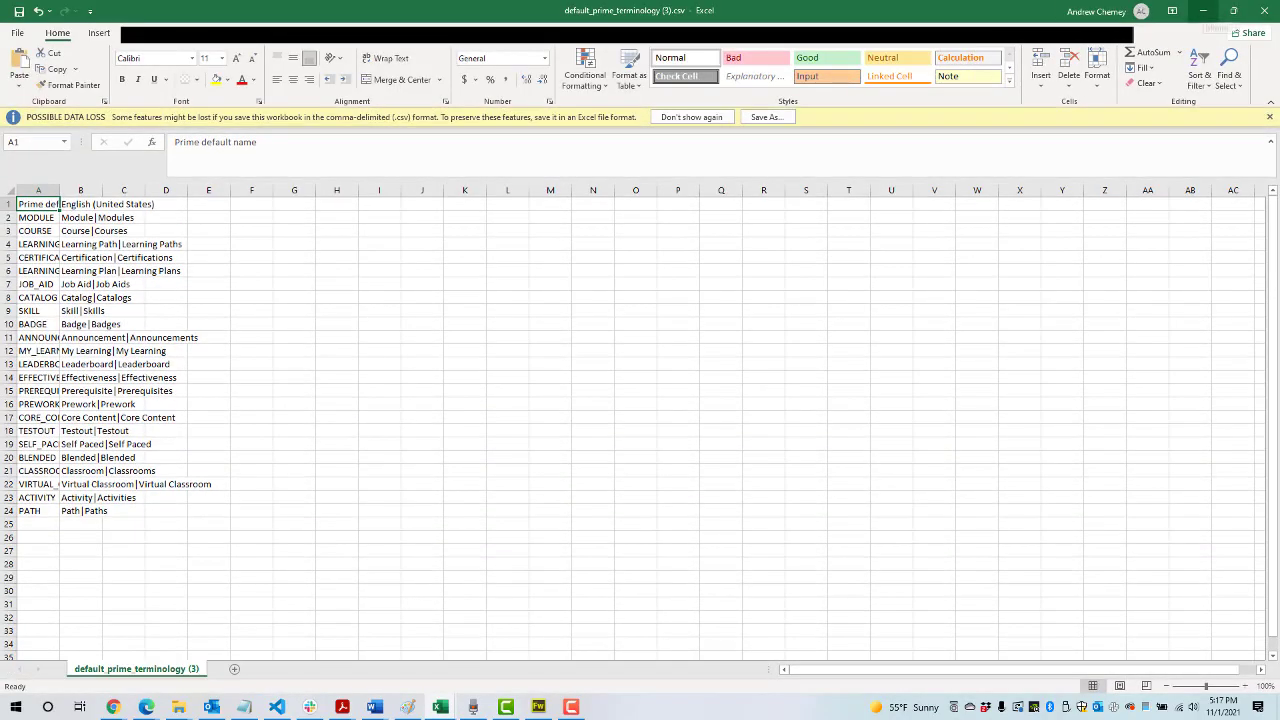
Return from the terminology spreadsheet in Excel to the Captivate Prime settings and close the Product Terminology editor without uploading a file.
left_click(1204, 12)
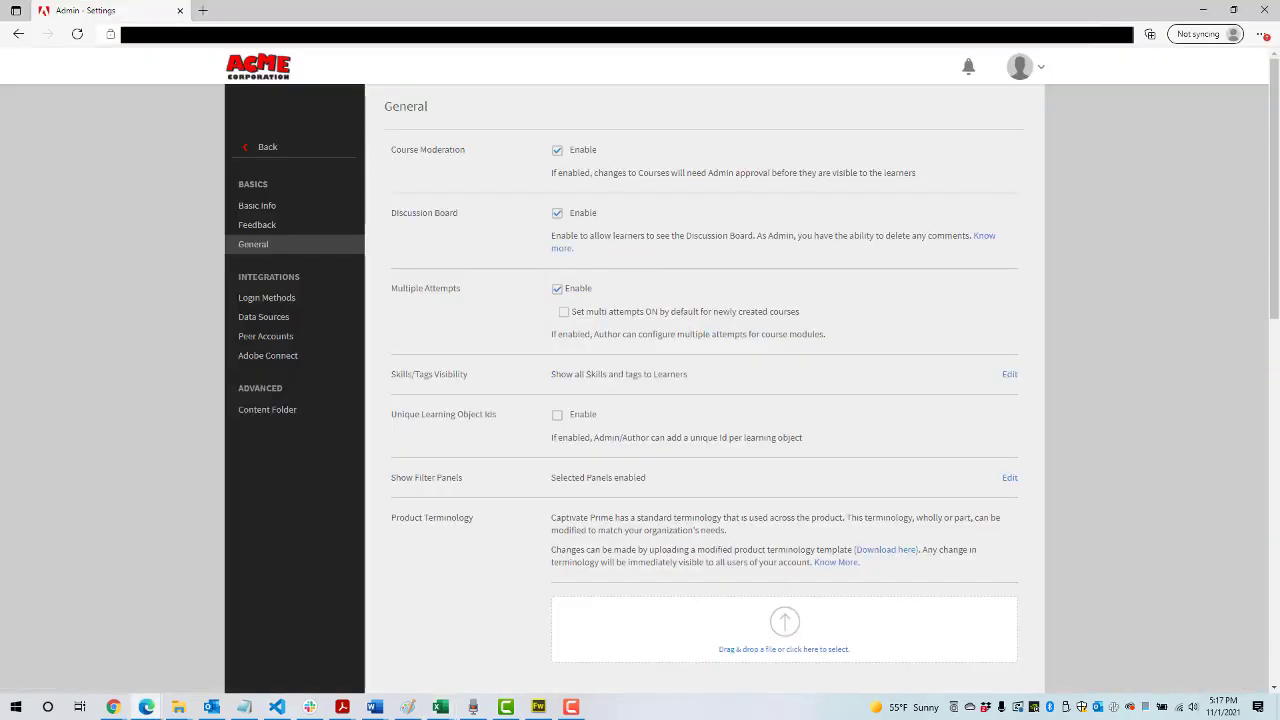
scroll(704, 400, "down", 3)
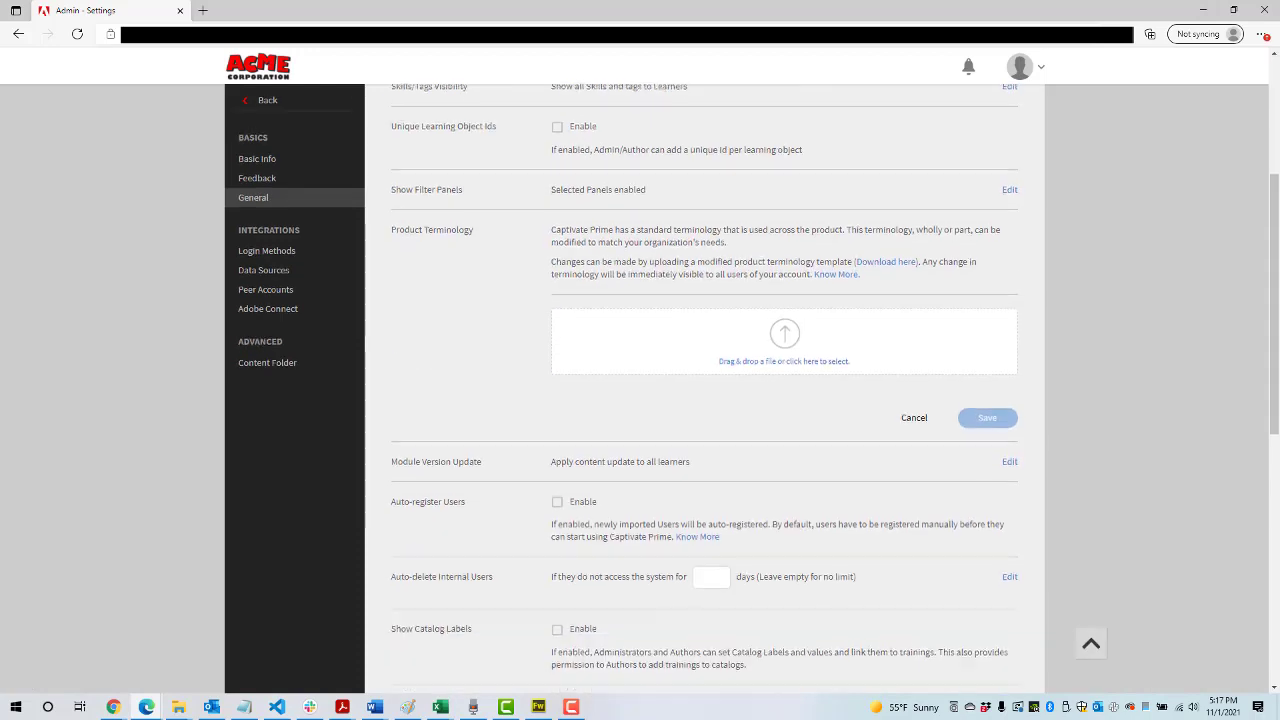
left_click(914, 415)
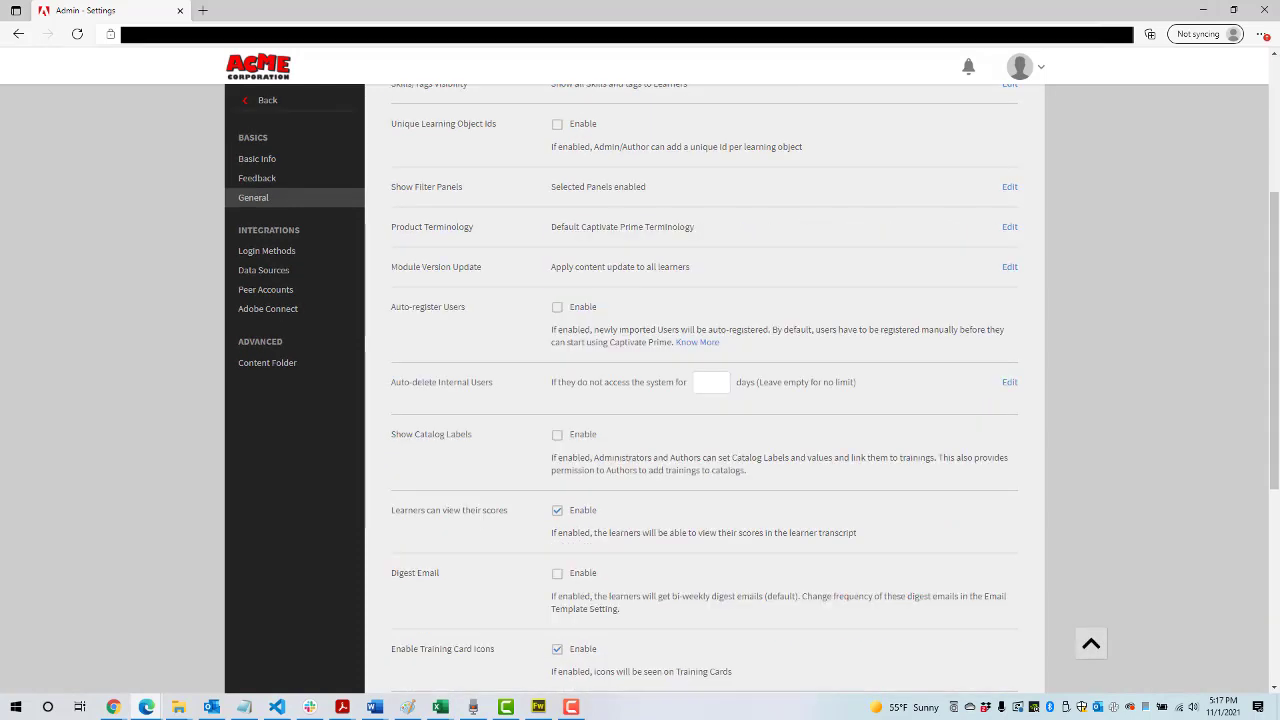
View the Module Version Update options in the general settings and close them without saving.
left_click(1009, 266)
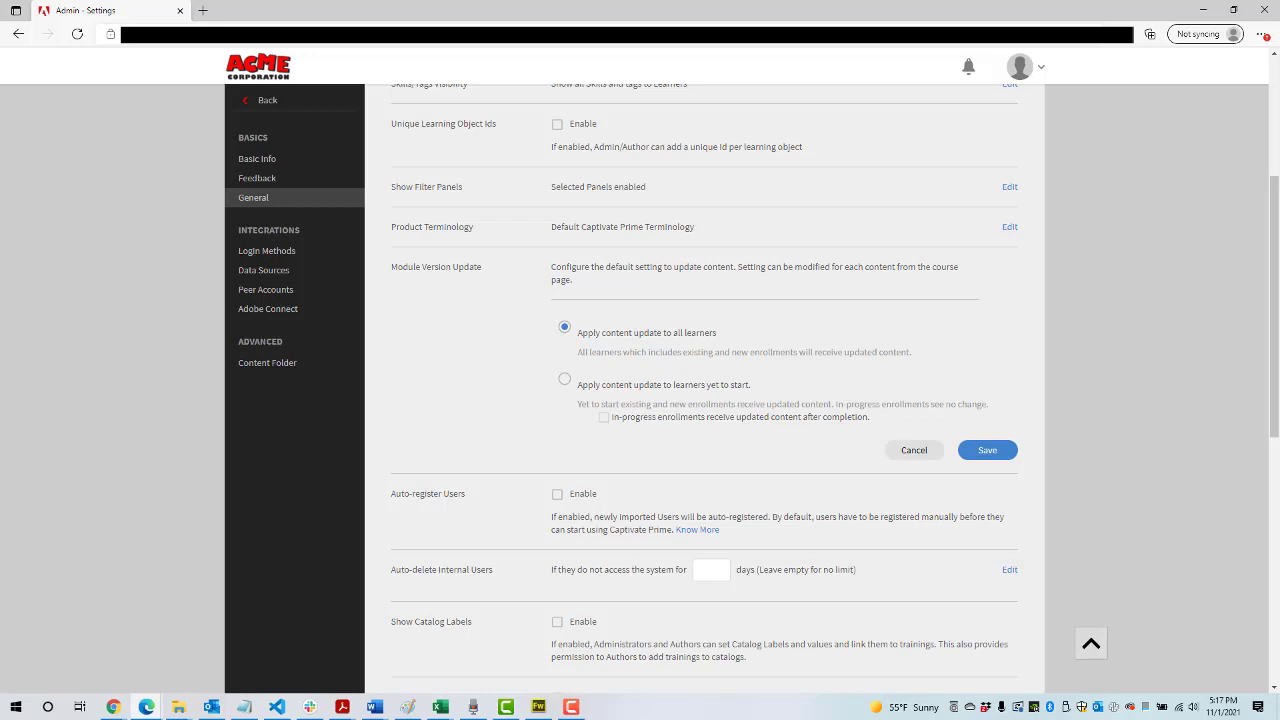
left_click(914, 450)
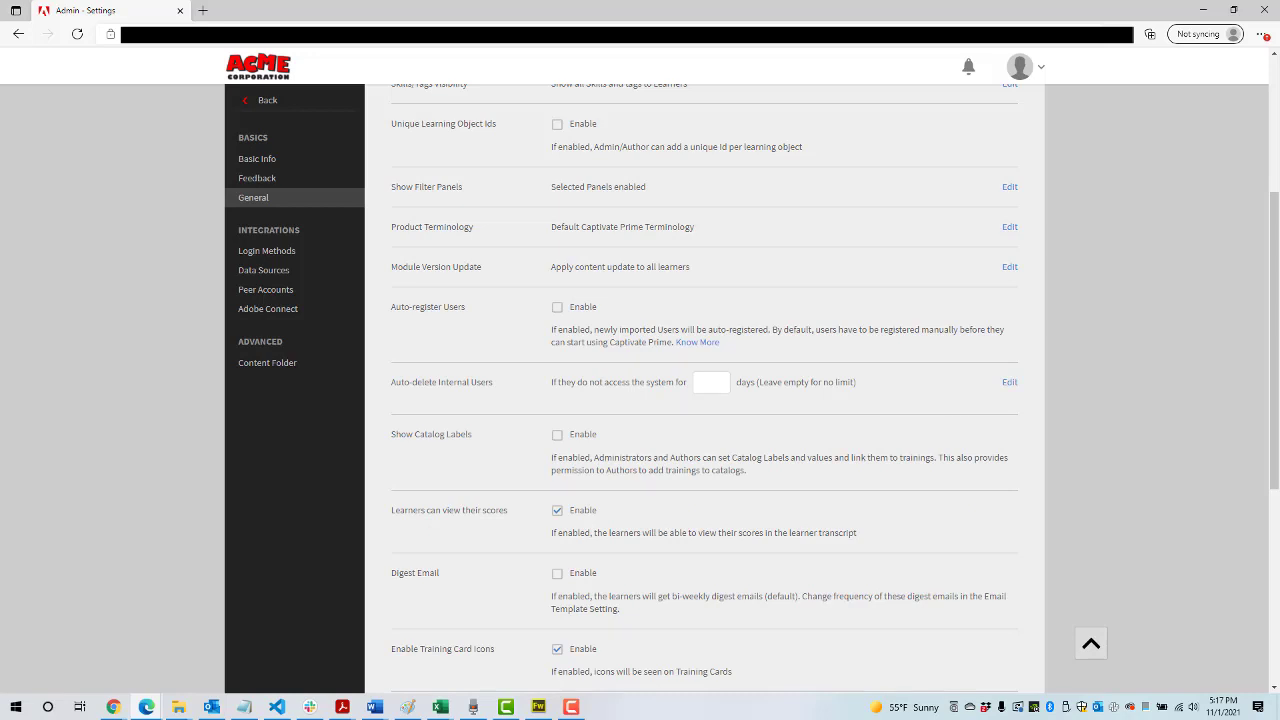
scroll(704, 388, "up", 3)
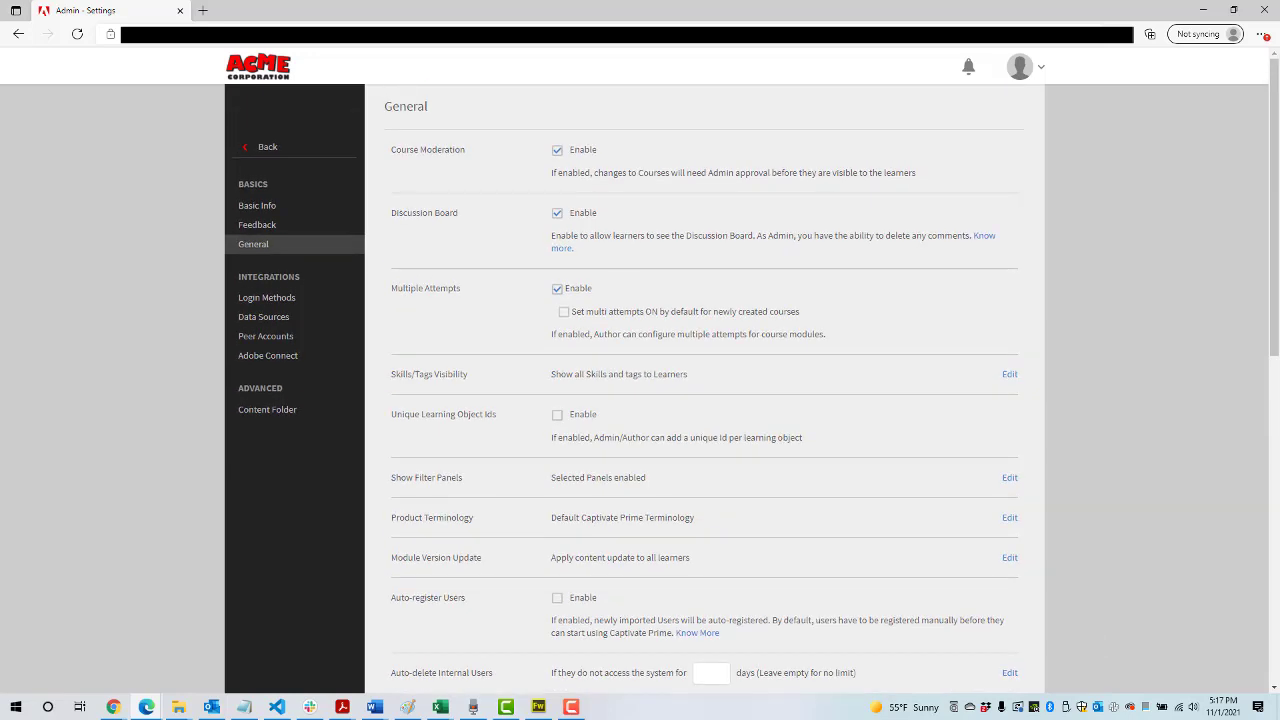